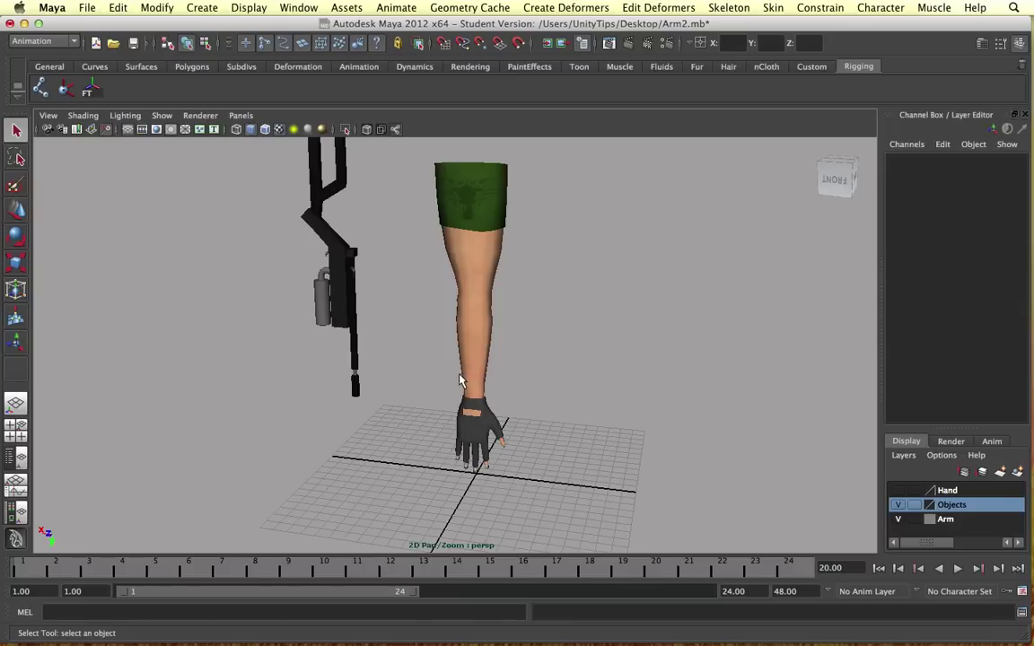
Step: Orbit around the arm, then maximize the front viewport with two spacebar taps
left_click_drag(429, 361, 486, 460, "alt")
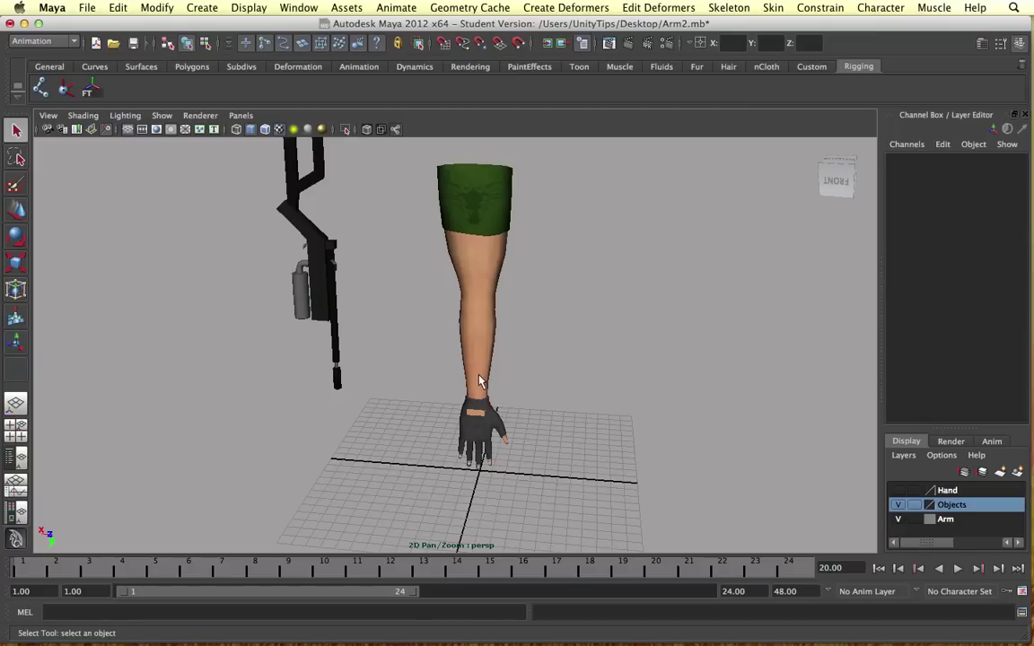
left_click_drag(479, 382, 491, 357, "alt")
key("space")
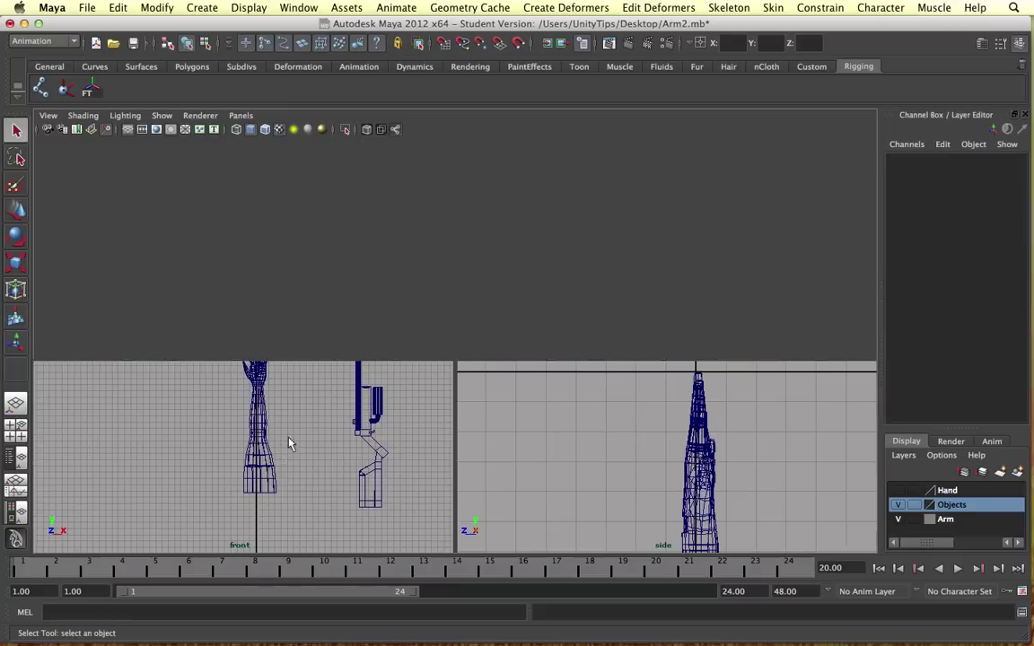
key("space")
Step: Place joints at the arm's top, elbow and wrist with the Joint Tool
left_click(40, 89)
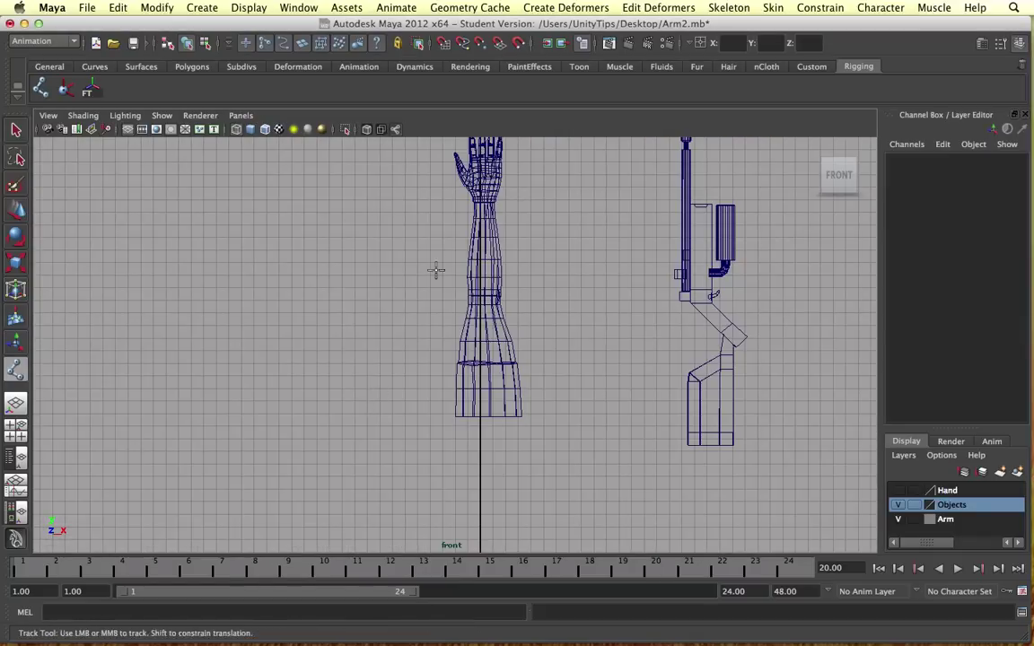
middle_click_drag(497, 400, 497, 483, "alt")
left_click(483, 496)
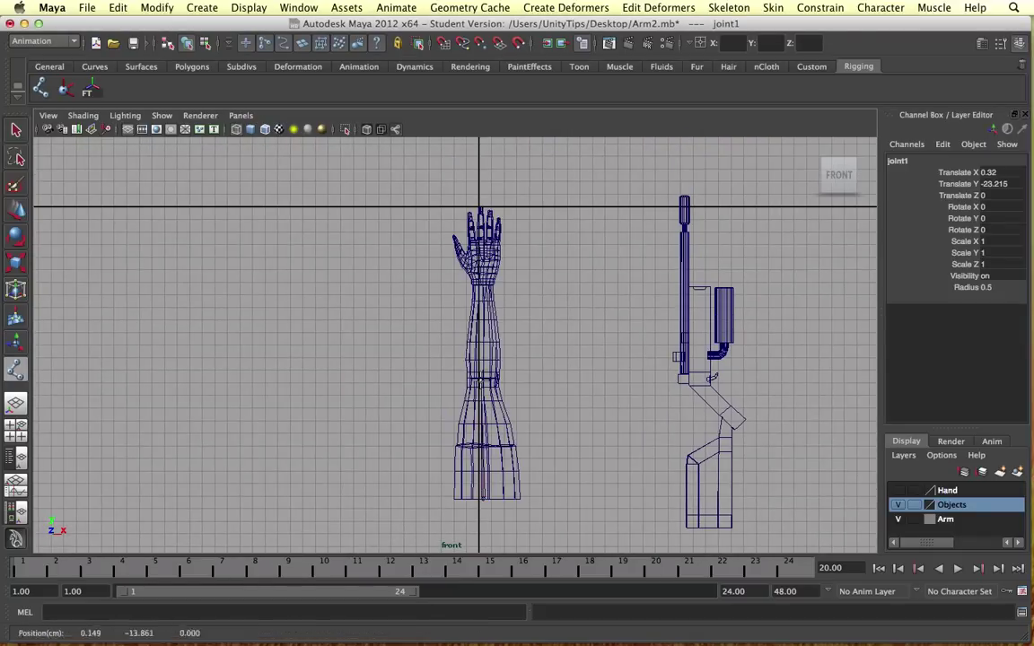
left_click(483, 339)
key("Return")
Step: Nudge the elbow and wrist joints into place with the Move Tool
key("w")
scroll(492, 341, "up", 3)
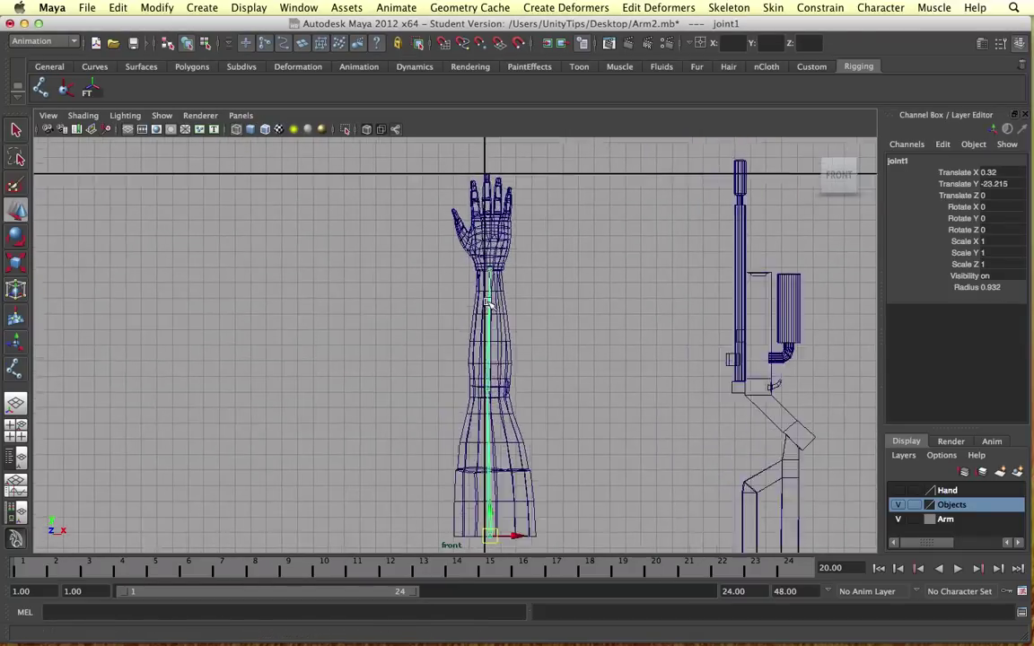
left_click_drag(492, 396, 492, 398)
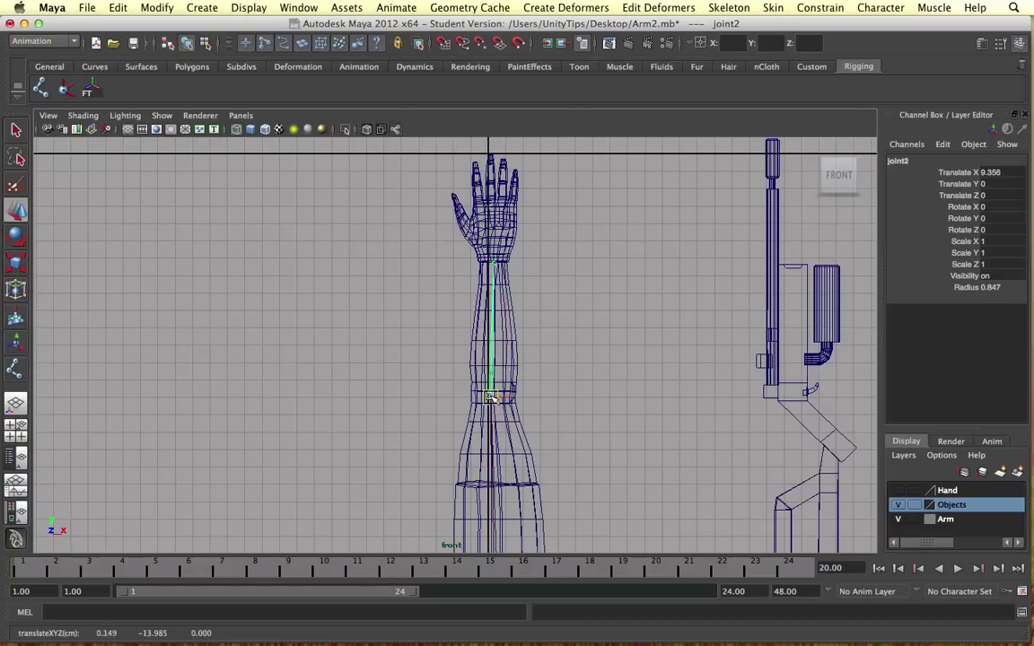
left_click_drag(499, 263, 520, 232)
scroll(474, 335, "up", 2)
scroll(474, 334, "up", 2)
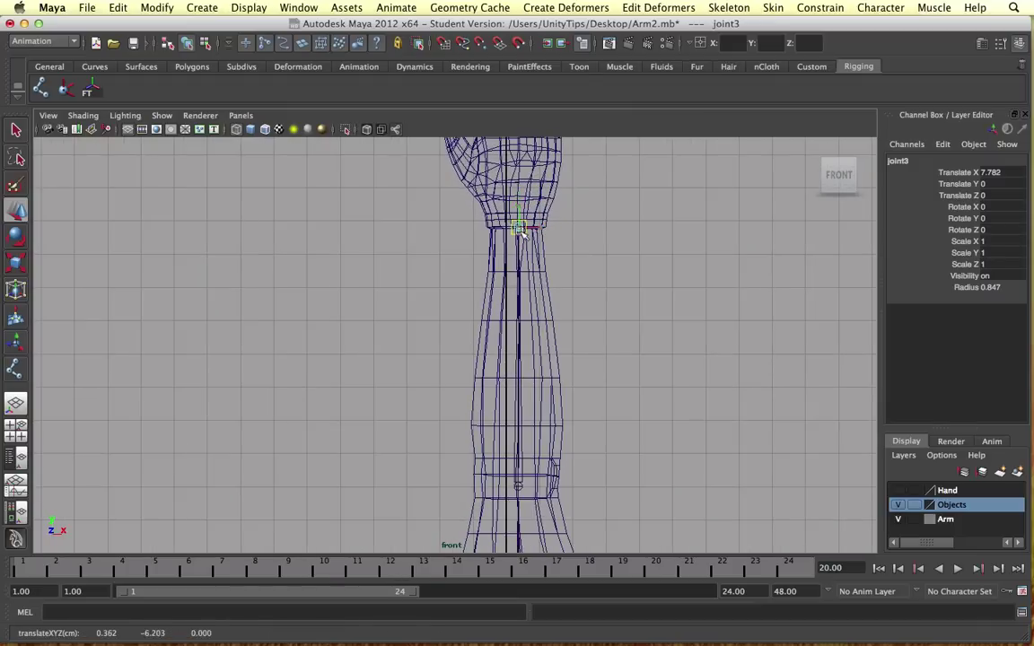
key("space")
key("space")
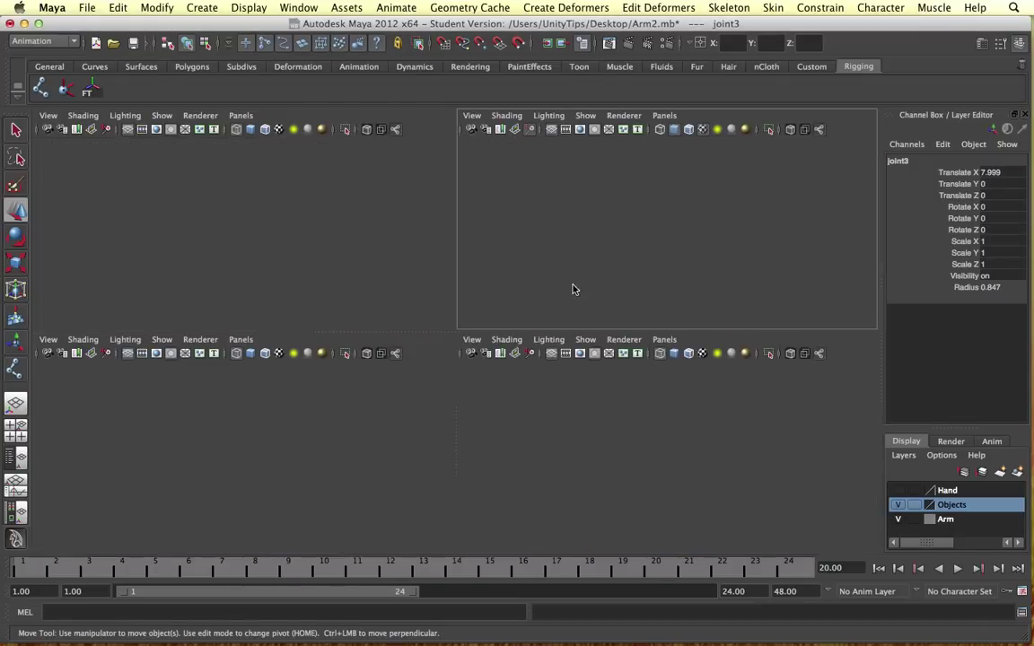
Step: Nudge the elbow joint slightly sideways and select the wrist joint
scroll(566, 287, "down", 2)
scroll(547, 288, "down", 2)
scroll(530, 283, "down", 1)
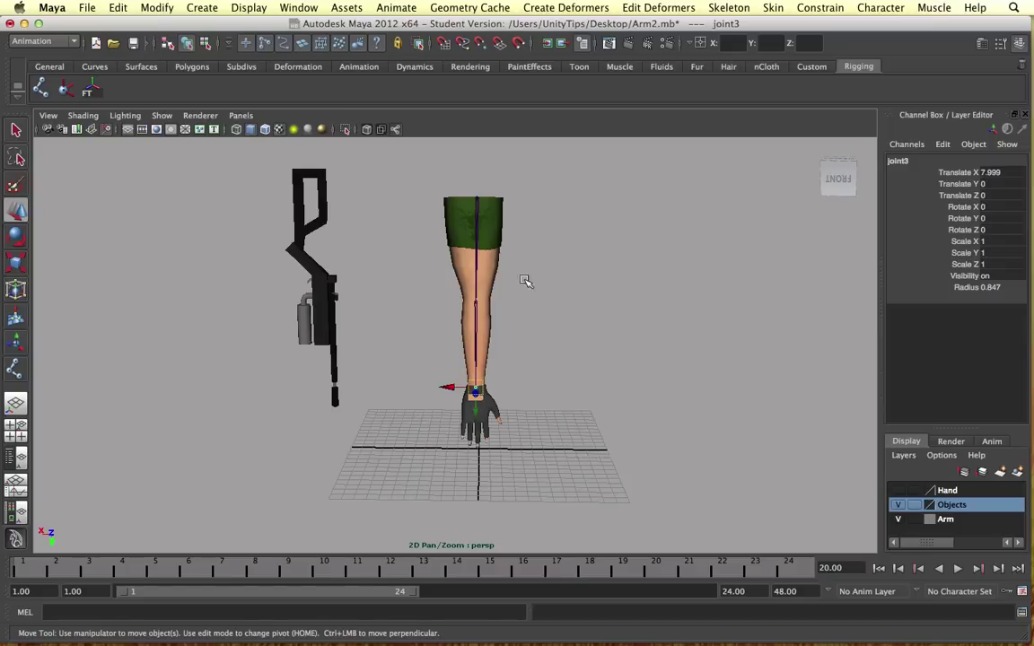
left_click_drag(460, 306, 476, 383)
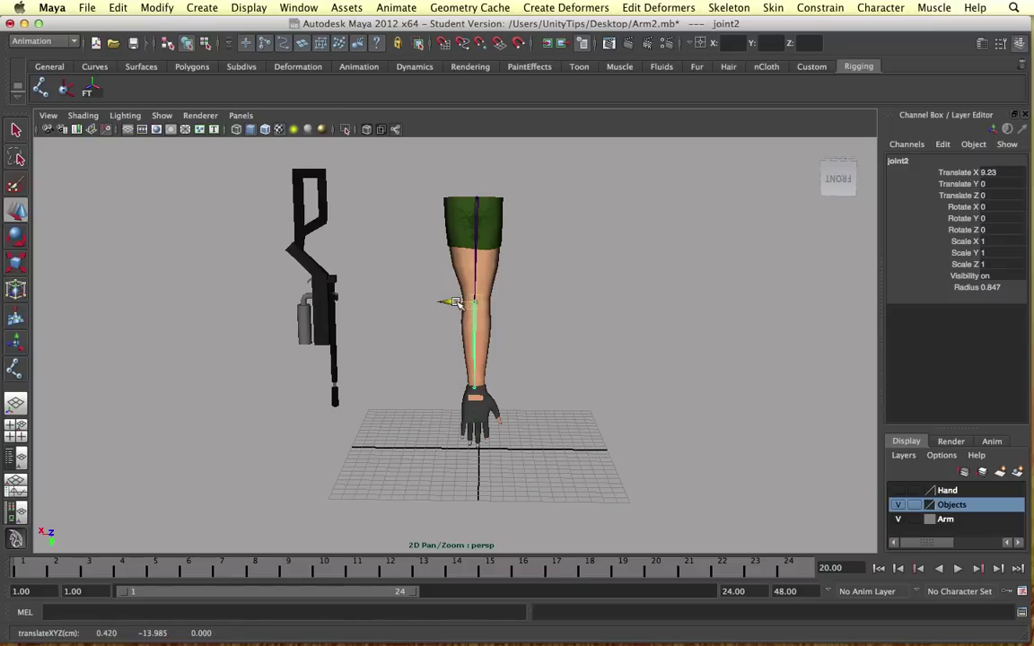
left_click(467, 388)
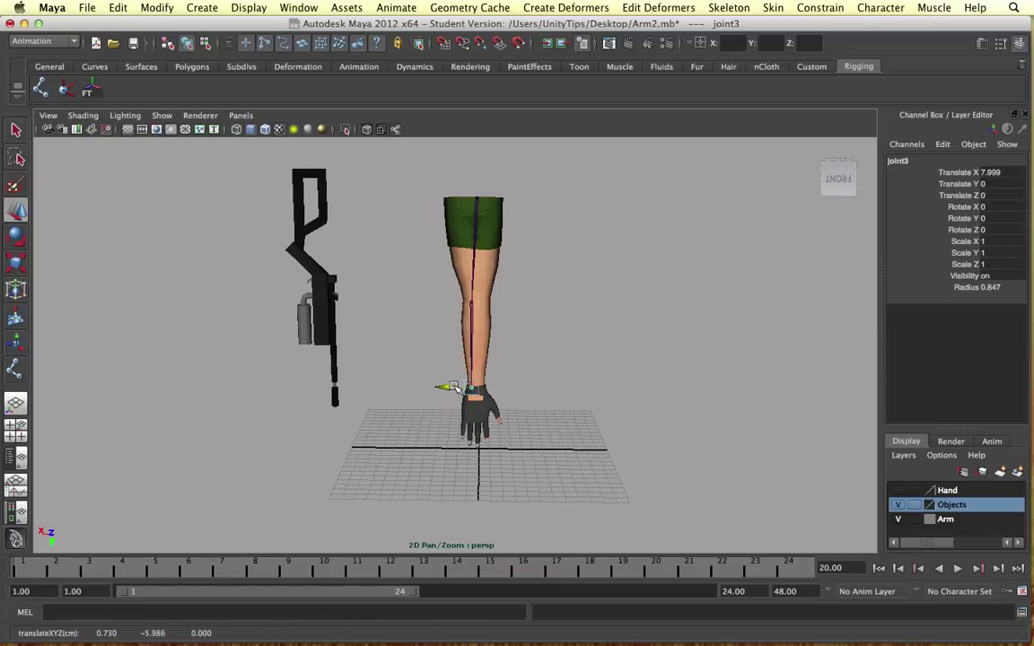
scroll(461, 377, "up", 2)
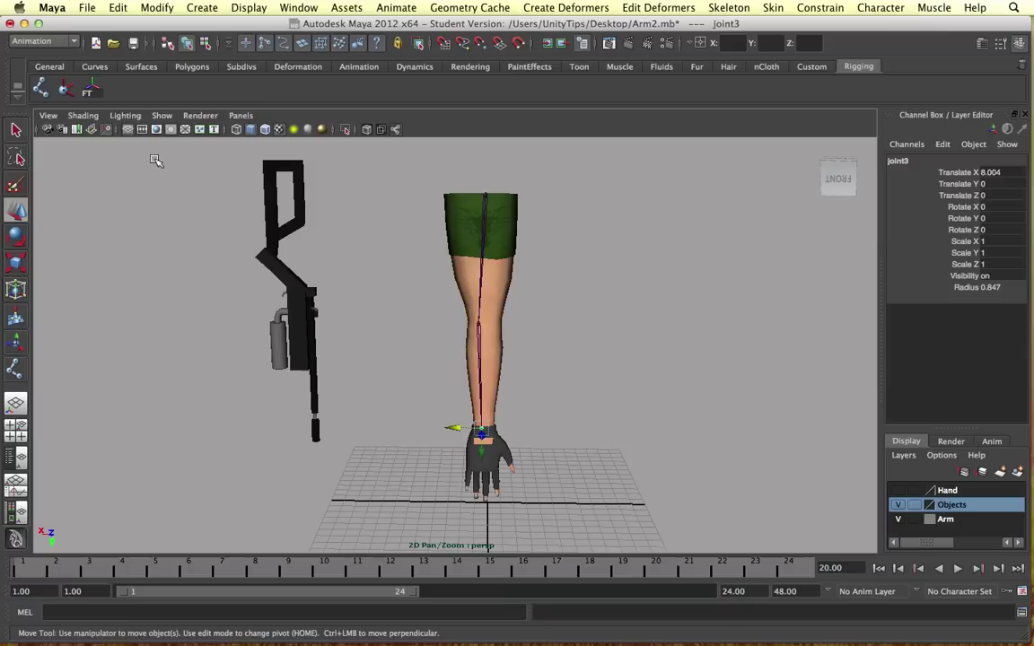
Step: Create an IK handle from the top arm joint to the wrist, test the bend, then undo
left_click(66, 88)
left_click(485, 191)
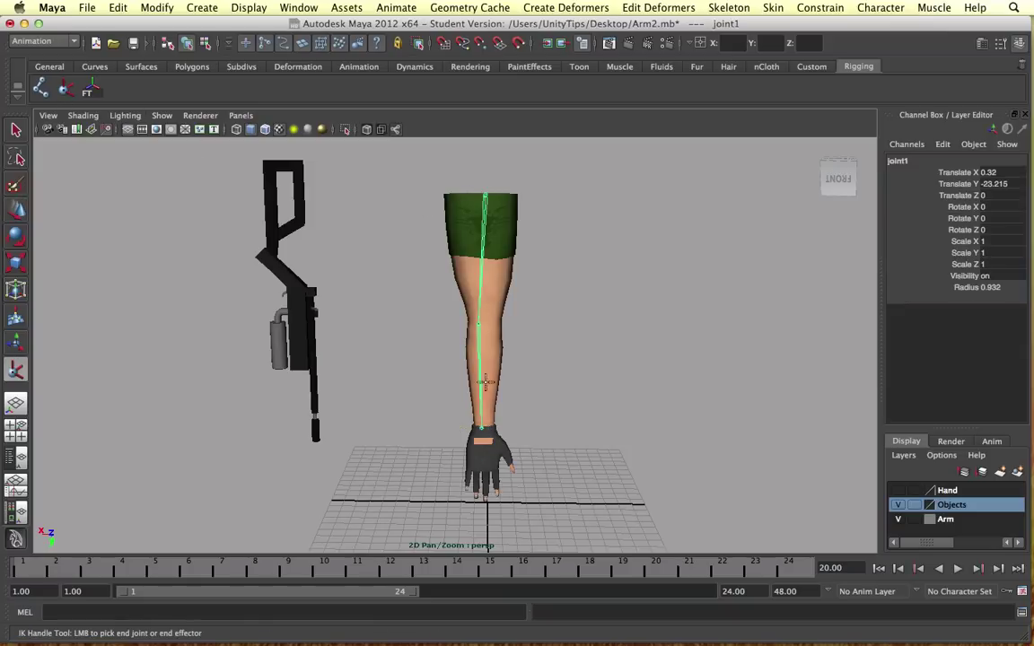
left_click(483, 427)
key("w")
left_click_drag(484, 427, 505, 380)
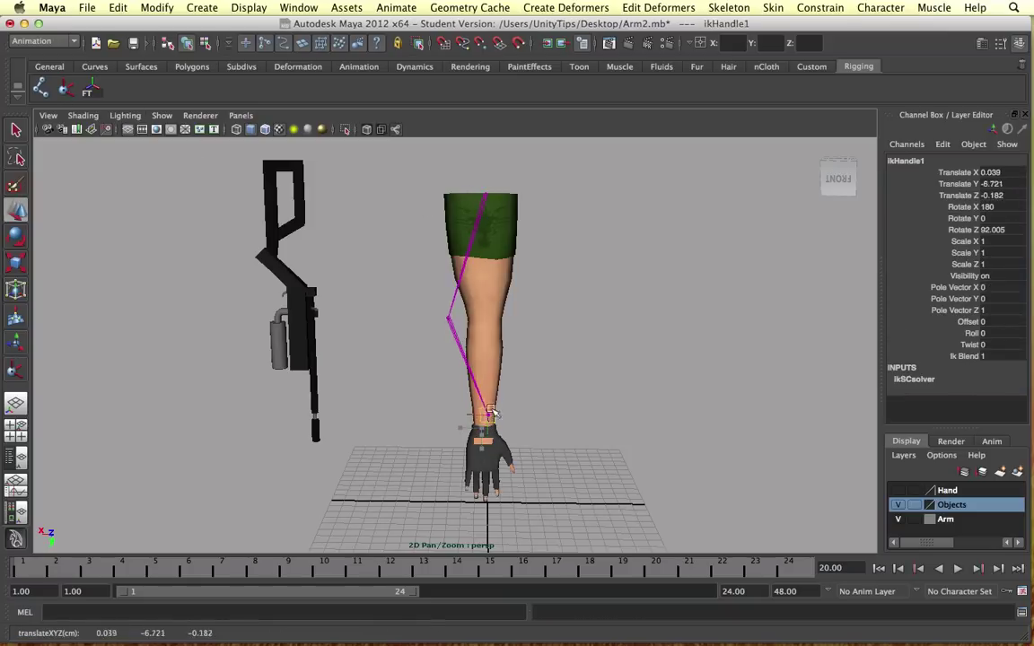
key("z")
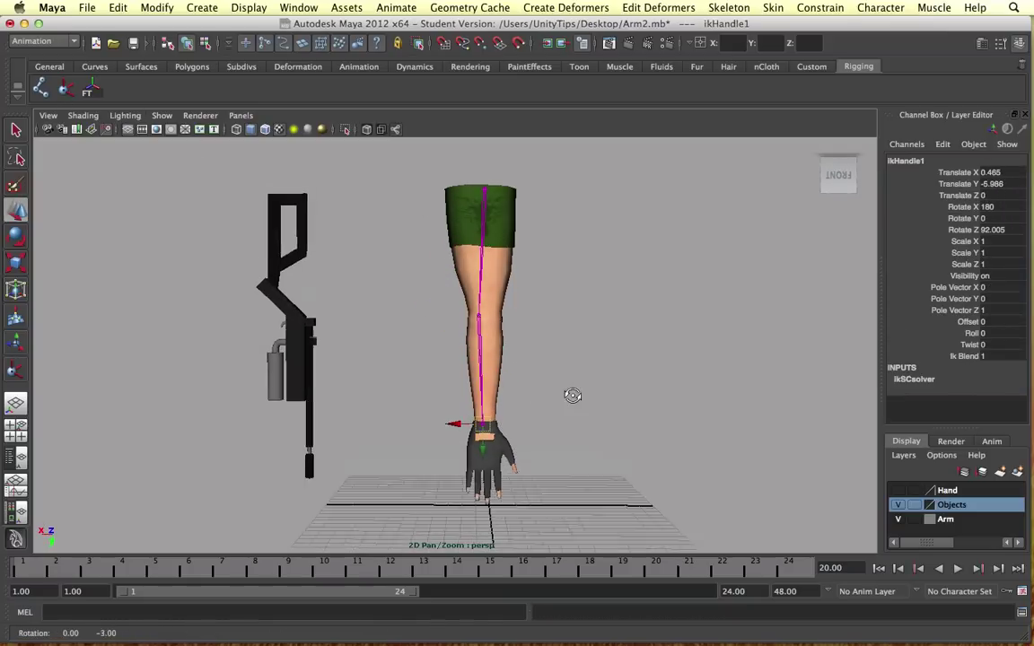
key("space")
key("space")
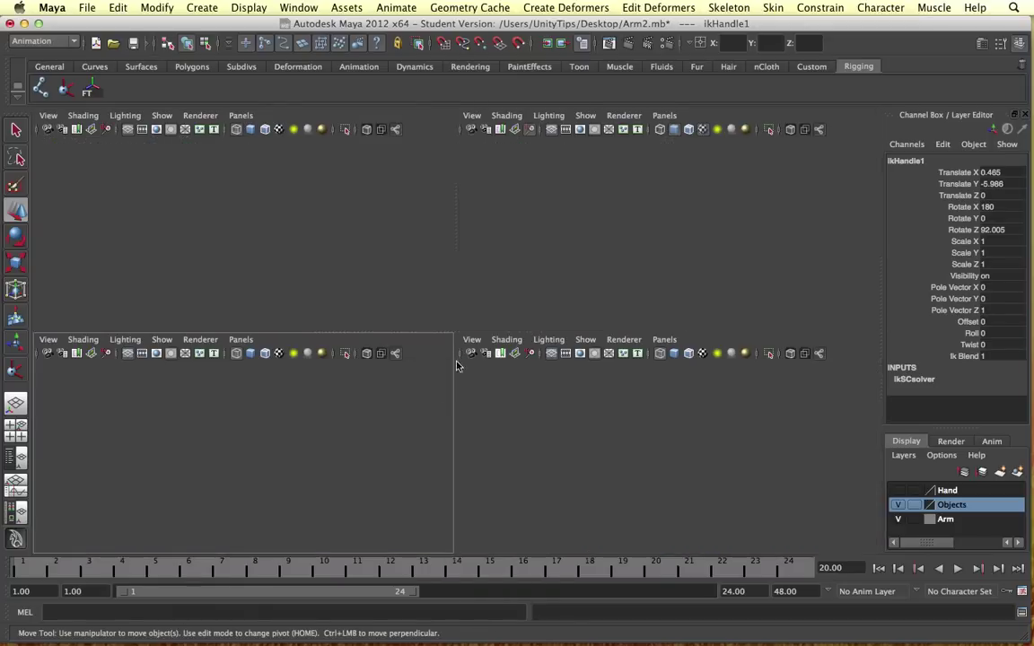
Step: Draw joint chains from the wrist into the thumb and index finger
middle_click_drag(452, 377, 392, 490, "alt")
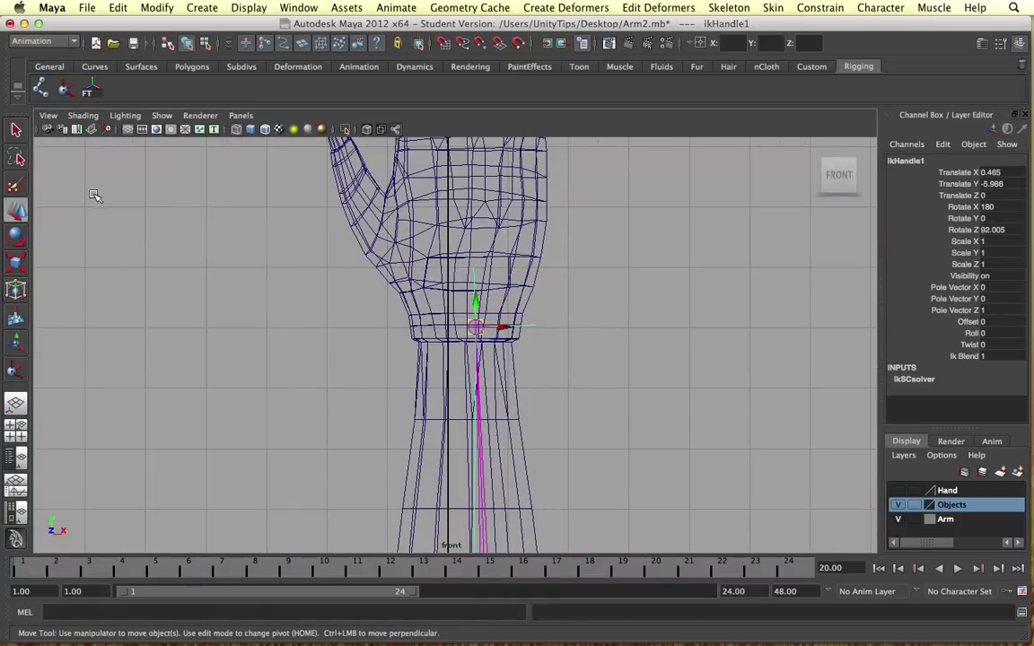
middle_click_drag(227, 211, 192, 314, "alt")
left_click(40, 87)
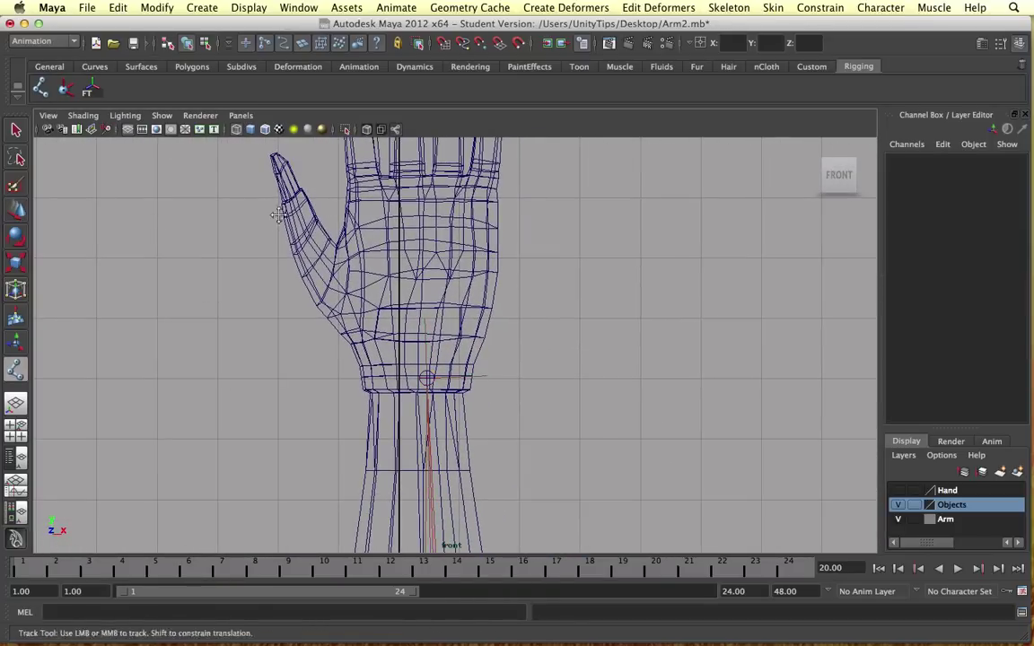
middle_click_drag(399, 357, 422, 433, "alt")
left_click(316, 324)
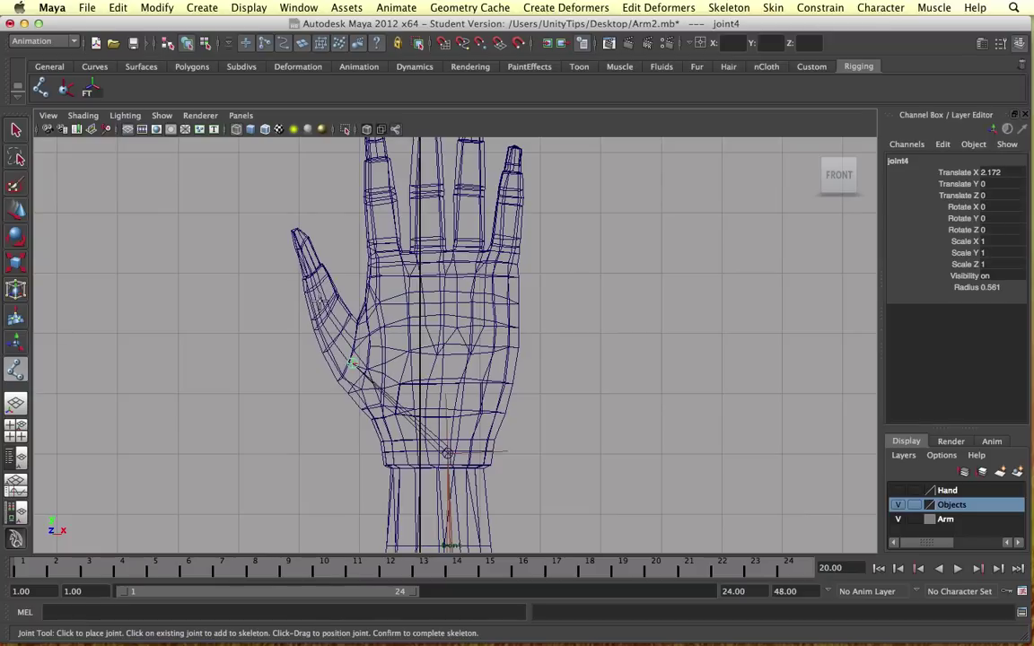
key("Return")
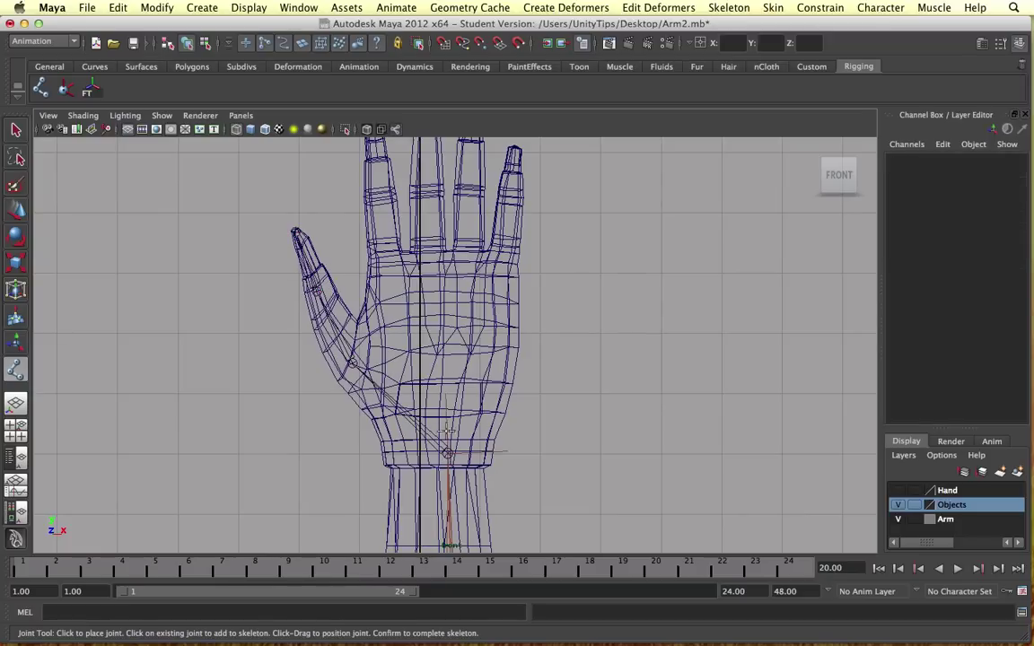
left_click(399, 388)
left_click(384, 247)
middle_click_drag(411, 241, 393, 285, "alt")
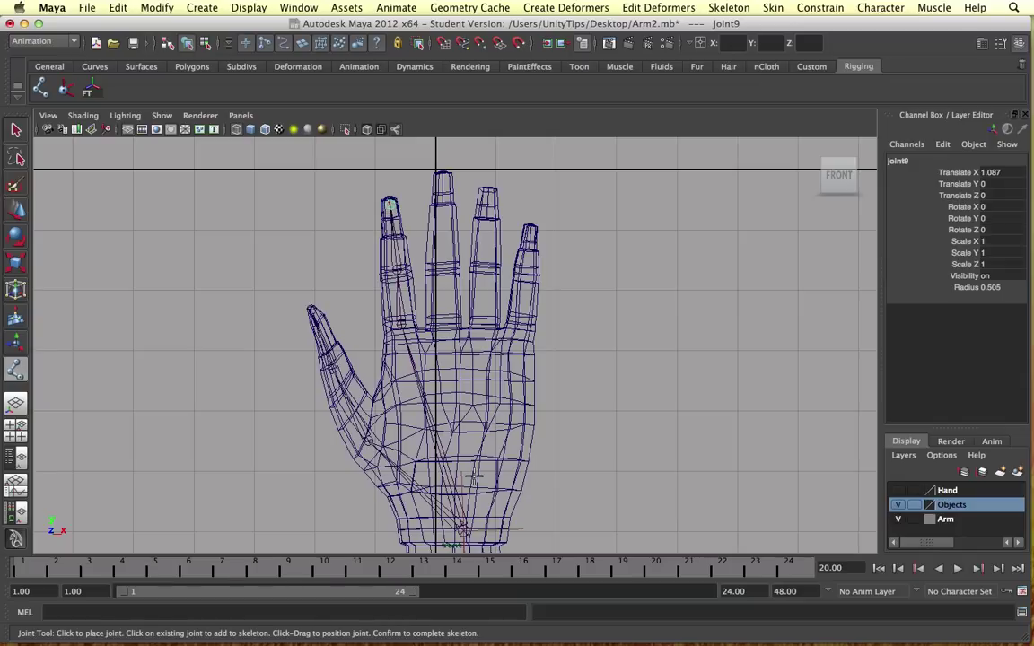
key("Return")
Step: Branch joint chains from the wrist into the middle, ring and pinky fingers
left_click(464, 535)
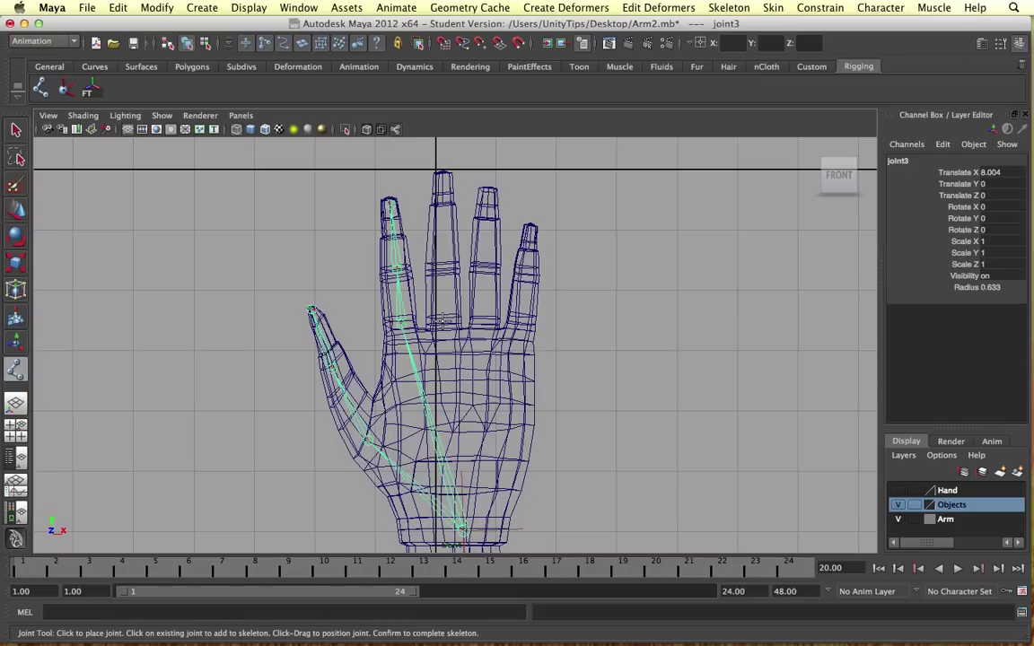
left_click(442, 321)
left_click(442, 266)
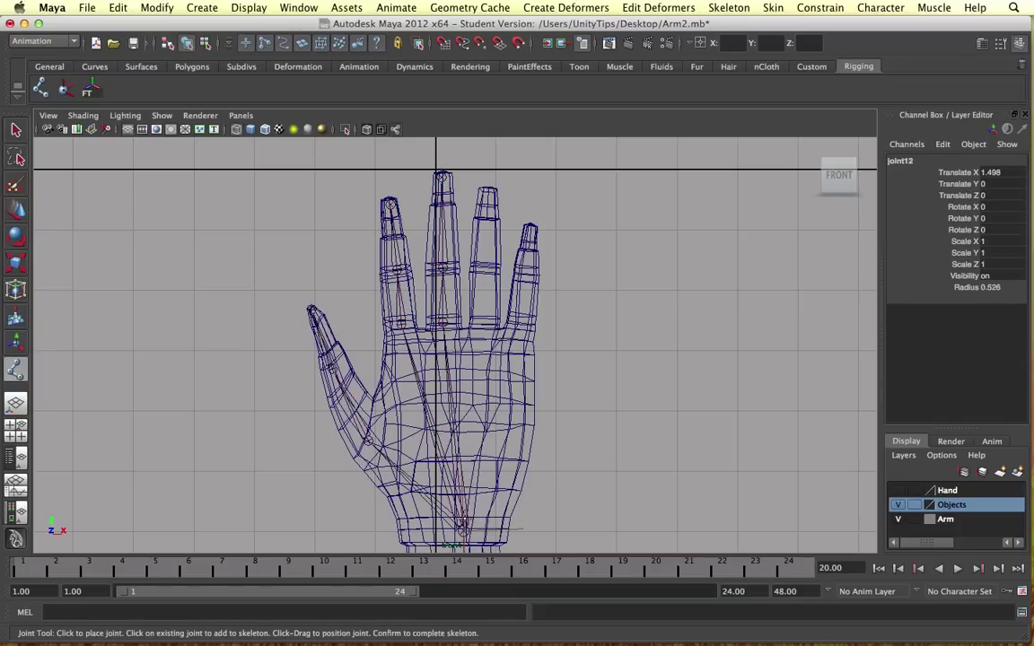
key("Return")
left_click(463, 530)
left_click(480, 322)
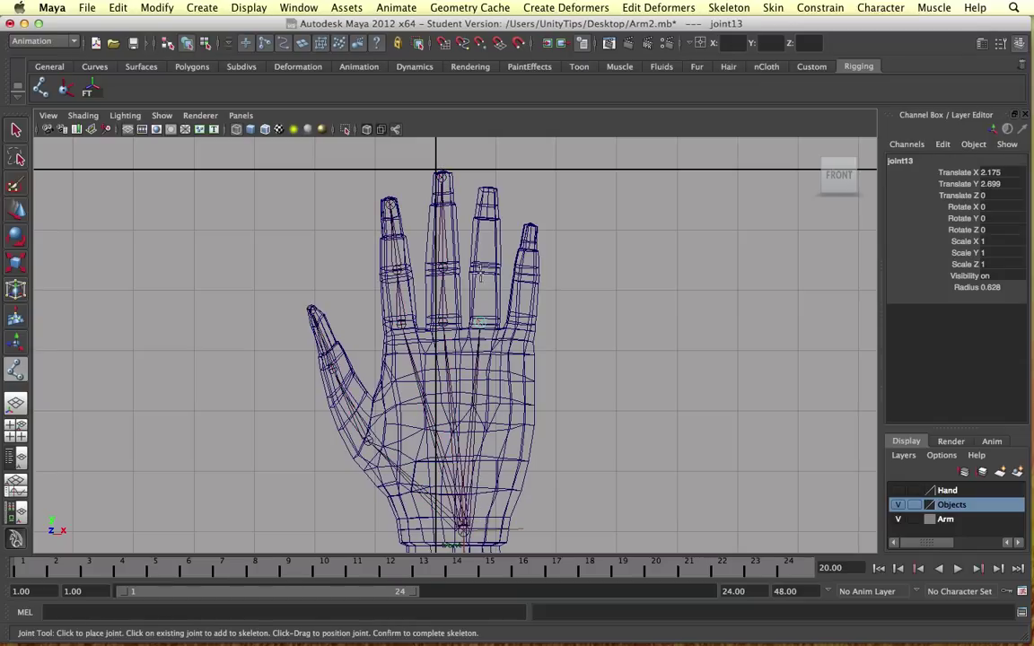
key("Return")
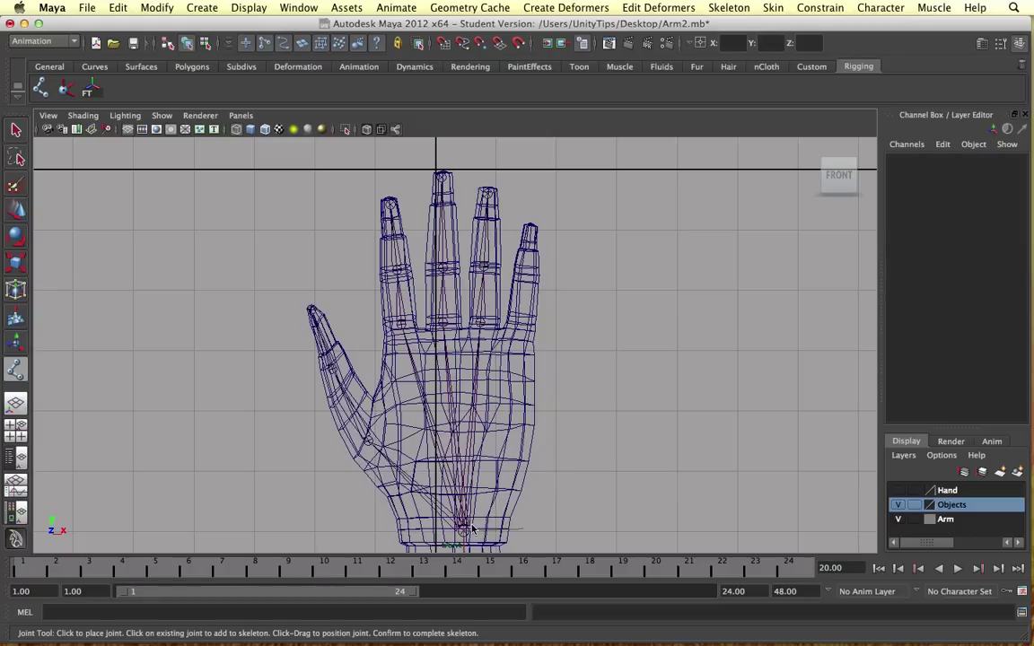
left_click(462, 525)
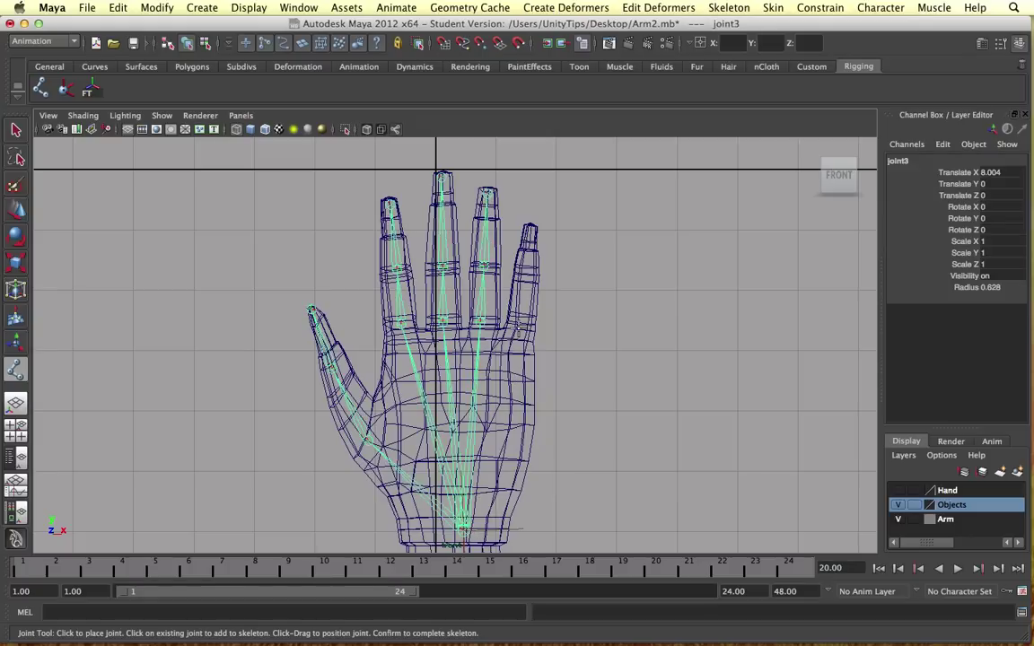
left_click(519, 330)
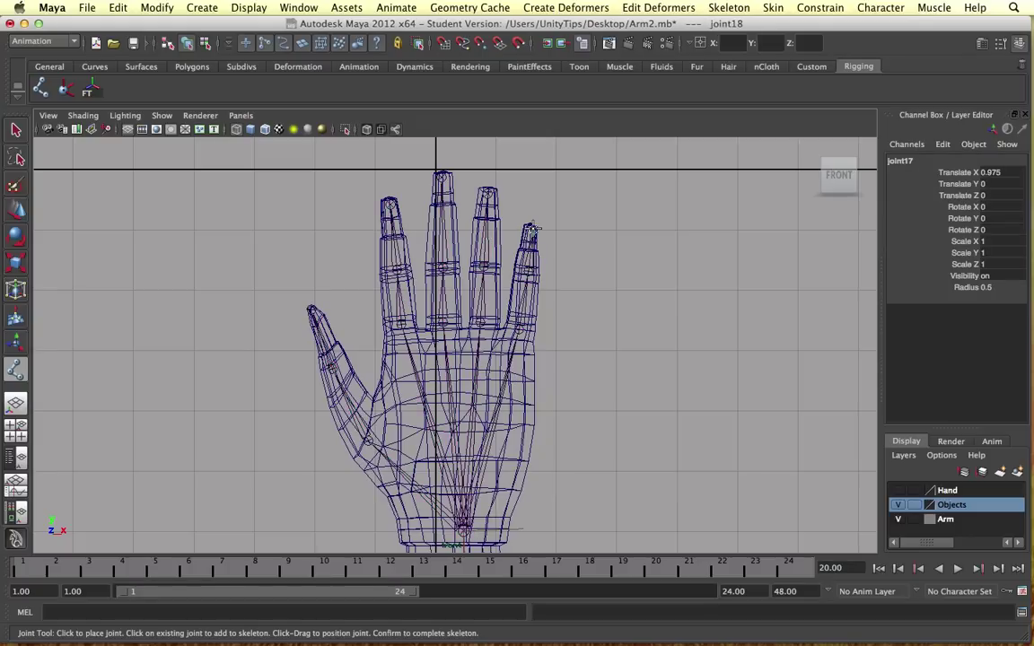
key("Return")
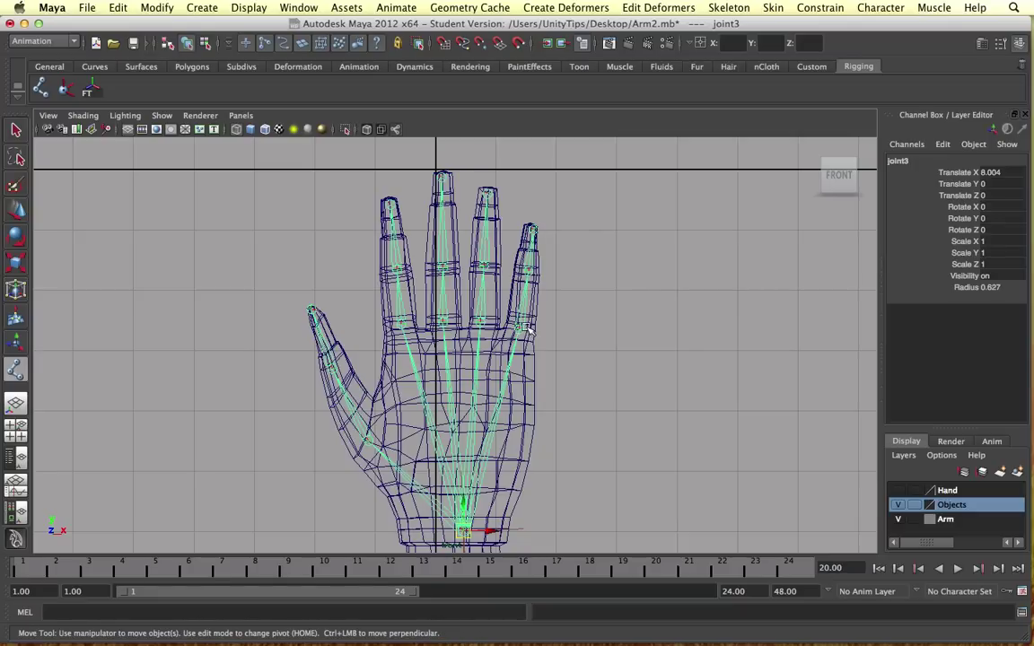
Step: Inspect the finger joints, nudging the upper pinky joint to fit the finger
left_click(520, 333)
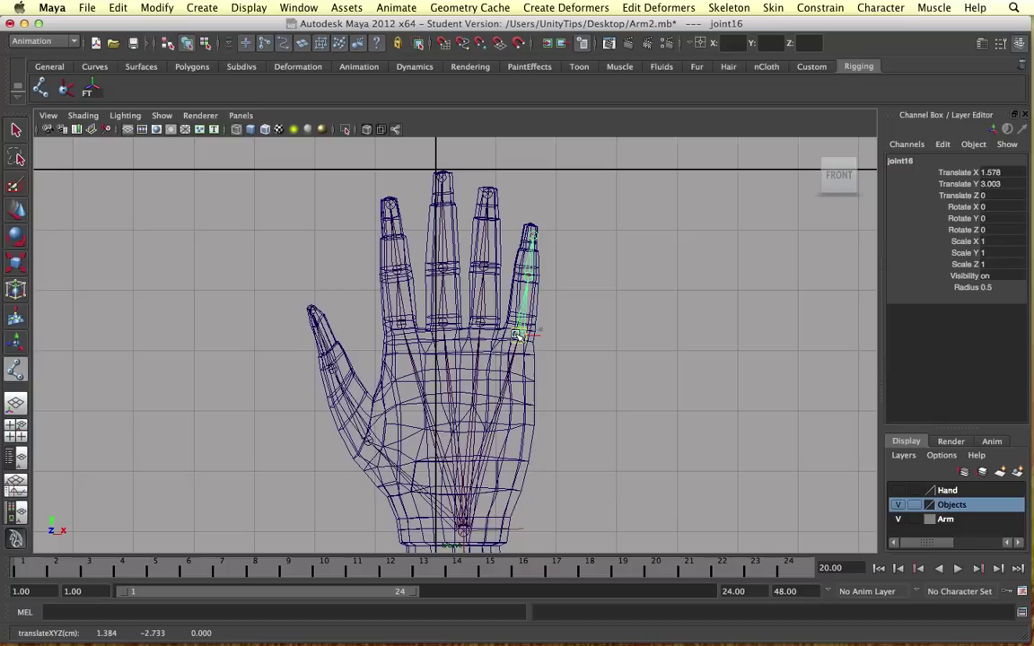
left_click(530, 276)
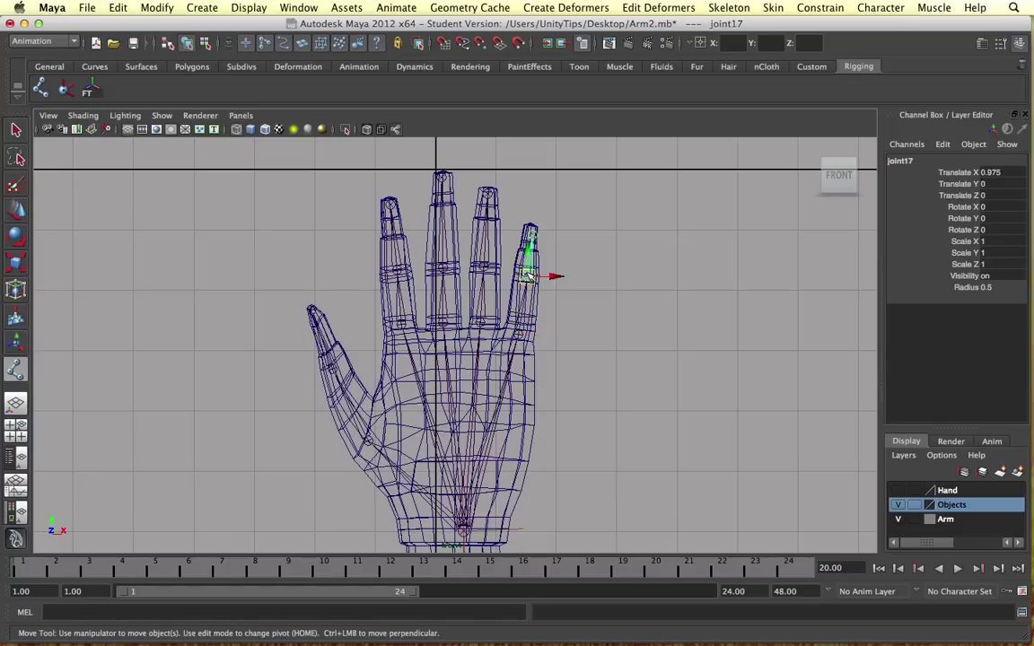
left_click_drag(528, 278, 525, 280)
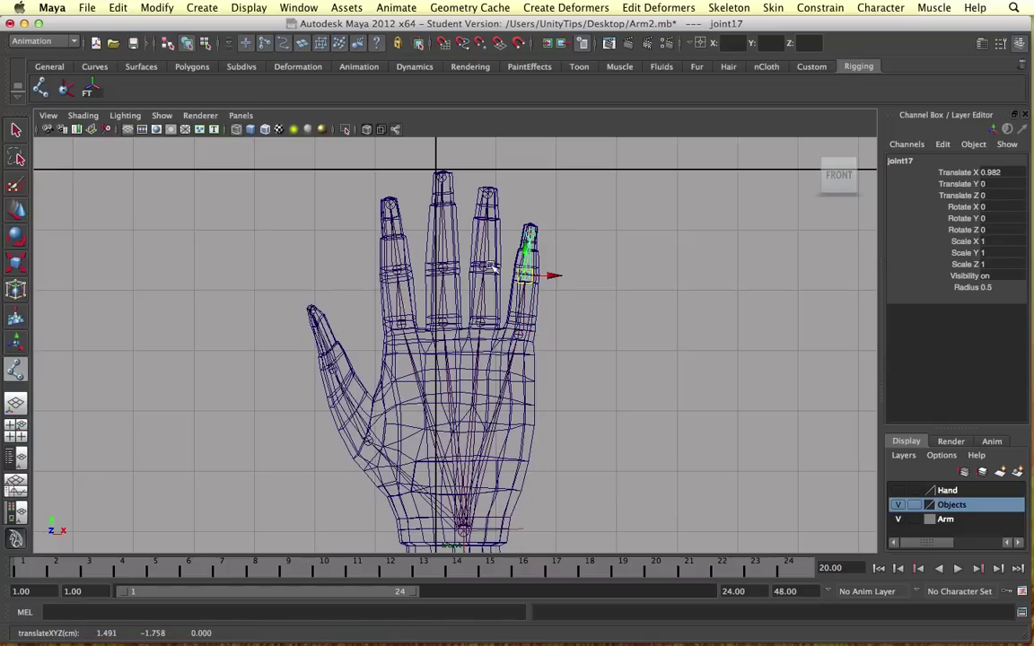
left_click(486, 268)
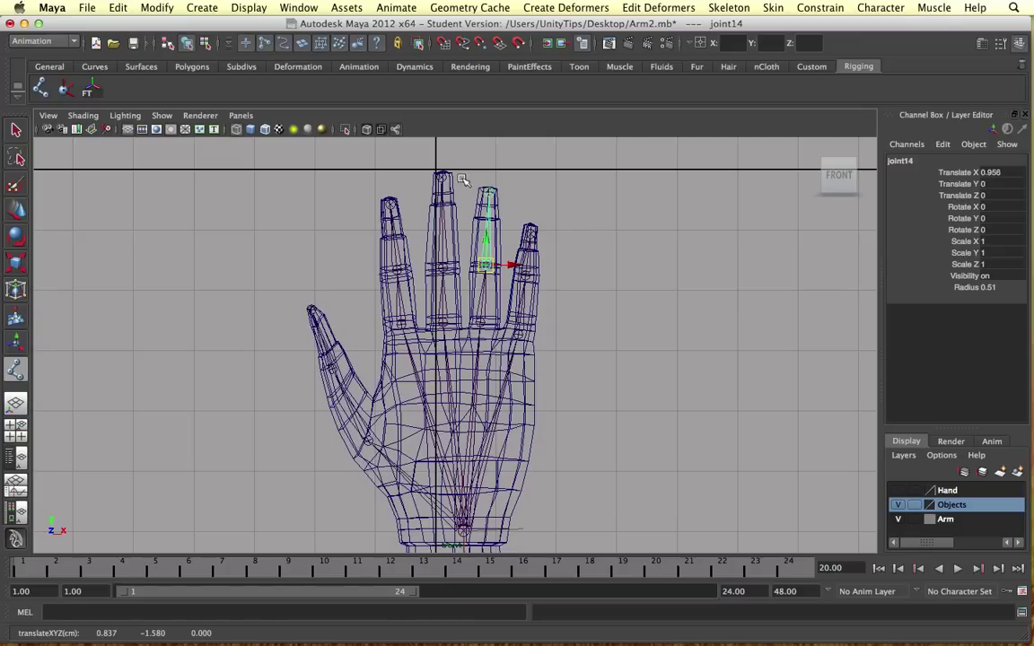
left_click(443, 320)
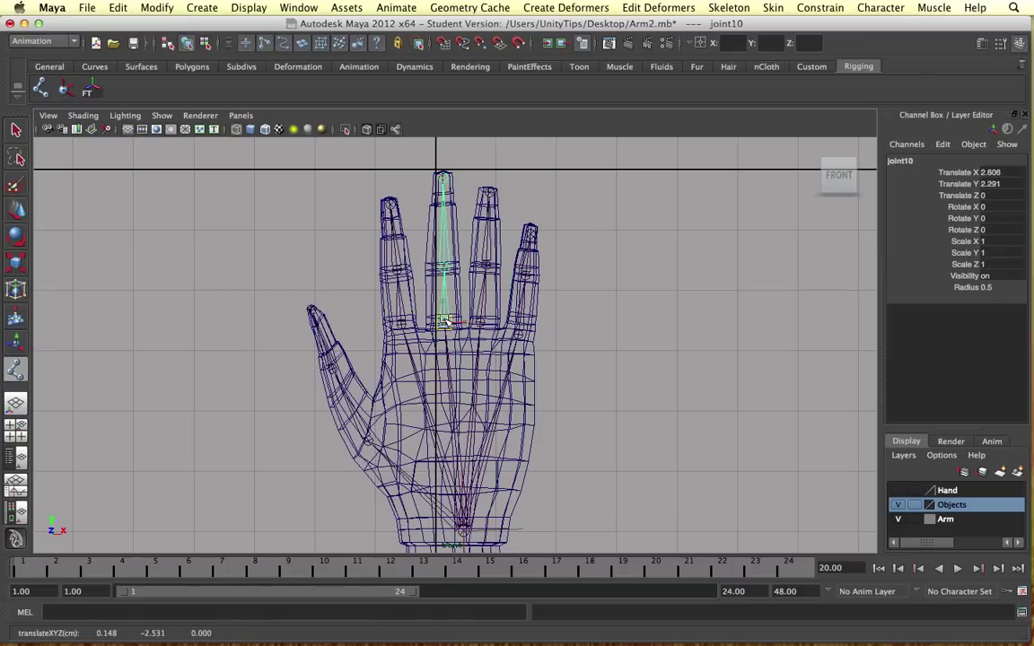
Step: Deselect the joints and orbit the arm in the perspective view
left_click(370, 443)
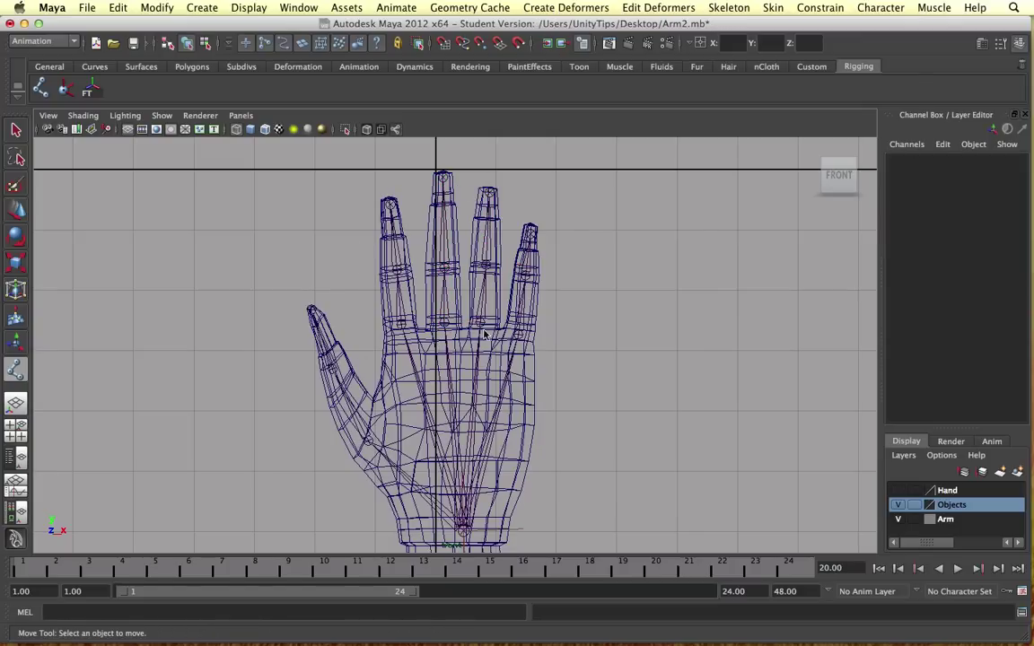
key("space")
key("space")
mouse_move(610, 282)
left_mouse_down("alt")
mouse_move(422, 290)
mouse_move(575, 256)
mouse_move(421, 315)
mouse_move(567, 308)
mouse_move(478, 344)
mouse_move(514, 342)
left_mouse_up("alt")
Step: Move thumb joints joint4 and joint6 so they sit inside the mesh
left_click(446, 233)
left_click(546, 323)
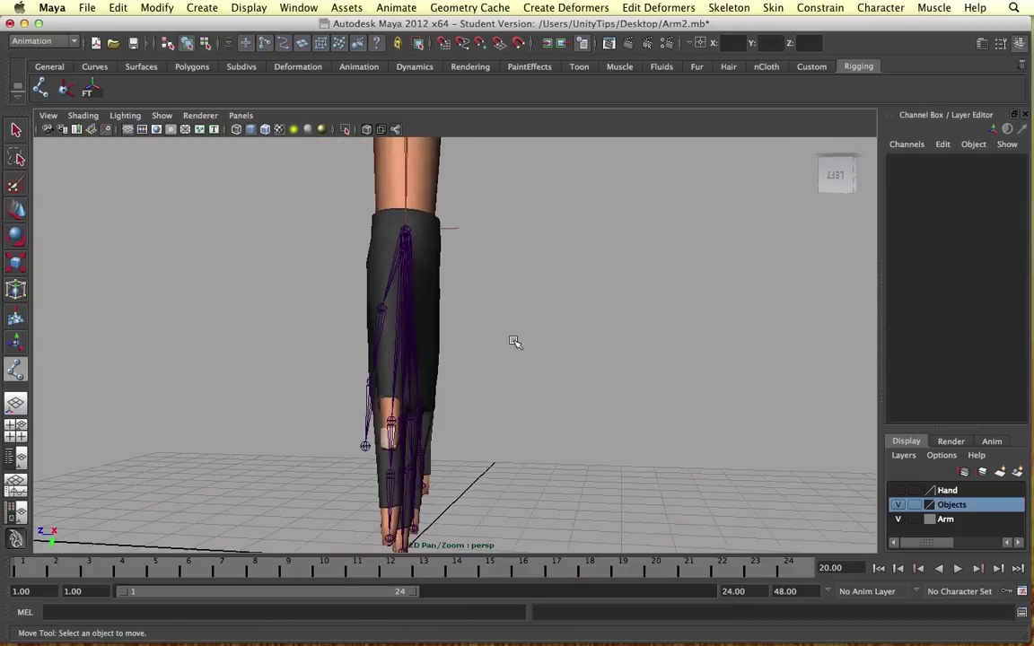
left_click_drag(388, 308, 461, 330, "alt")
left_click(449, 320)
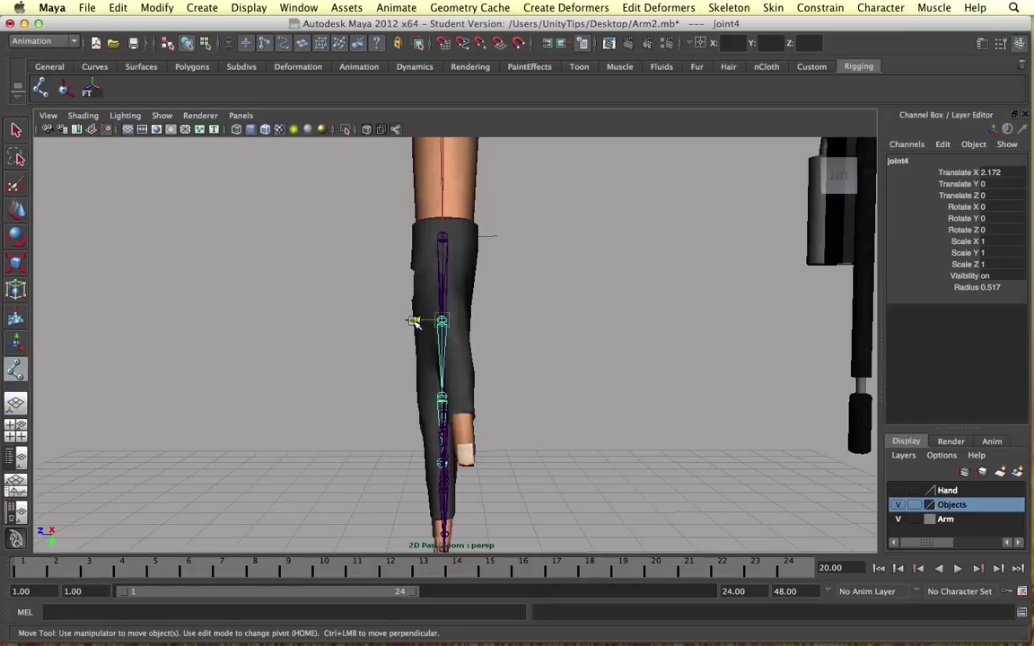
middle_click_drag(416, 321, 421, 321)
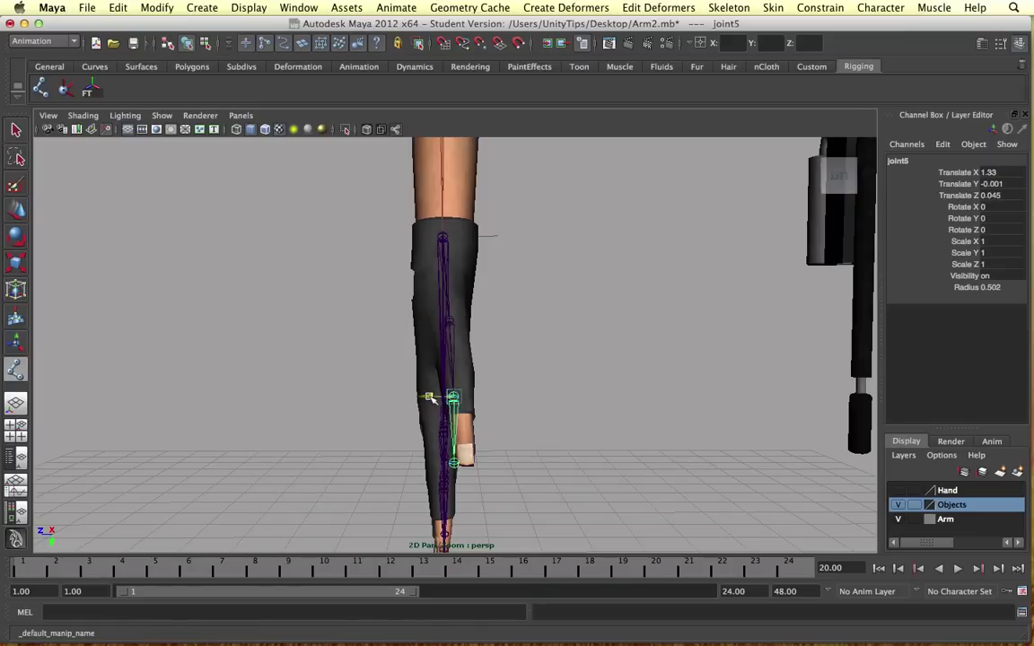
left_click(458, 463)
left_click(462, 465)
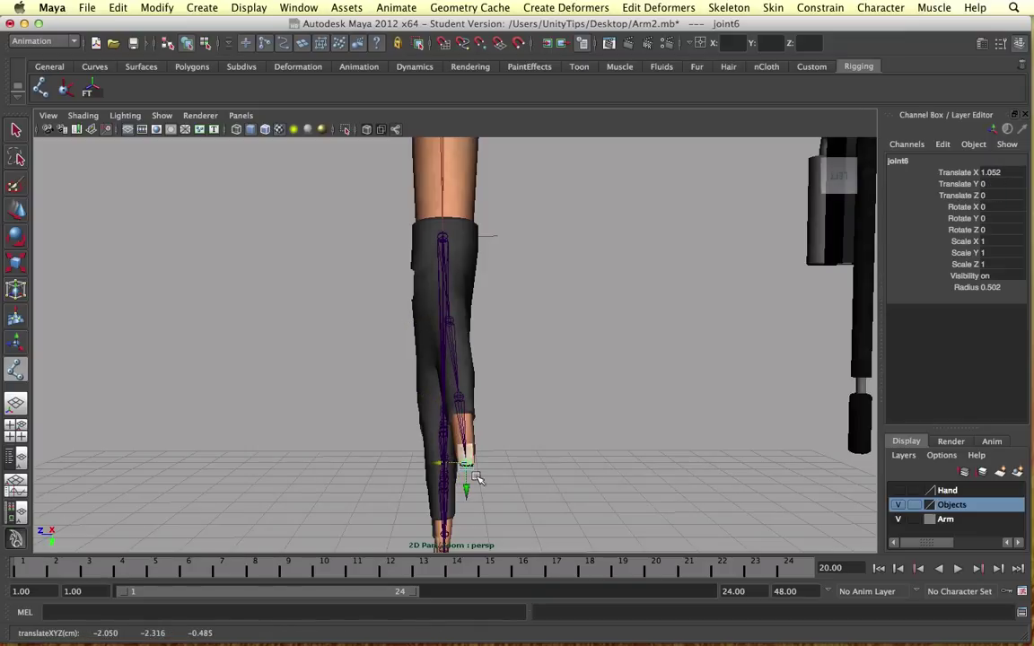
middle_click_drag(477, 478, 467, 484)
Step: Check the index, middle, ring and pinky joints and shift a fingertip joint to fit
left_click_drag(549, 433, 422, 429, "alt")
middle_click_drag(421, 429, 407, 273, "alt")
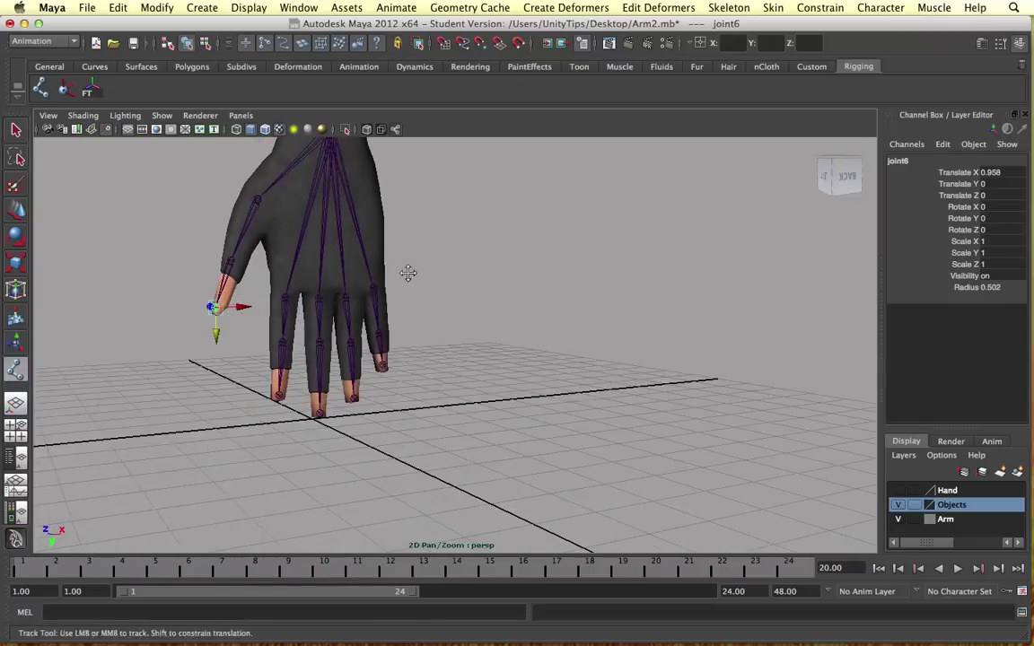
mouse_move(407, 273)
left_mouse_down("alt")
mouse_move(353, 303)
mouse_move(369, 291)
mouse_move(527, 286)
mouse_move(498, 287)
left_mouse_up("alt")
left_click(359, 321)
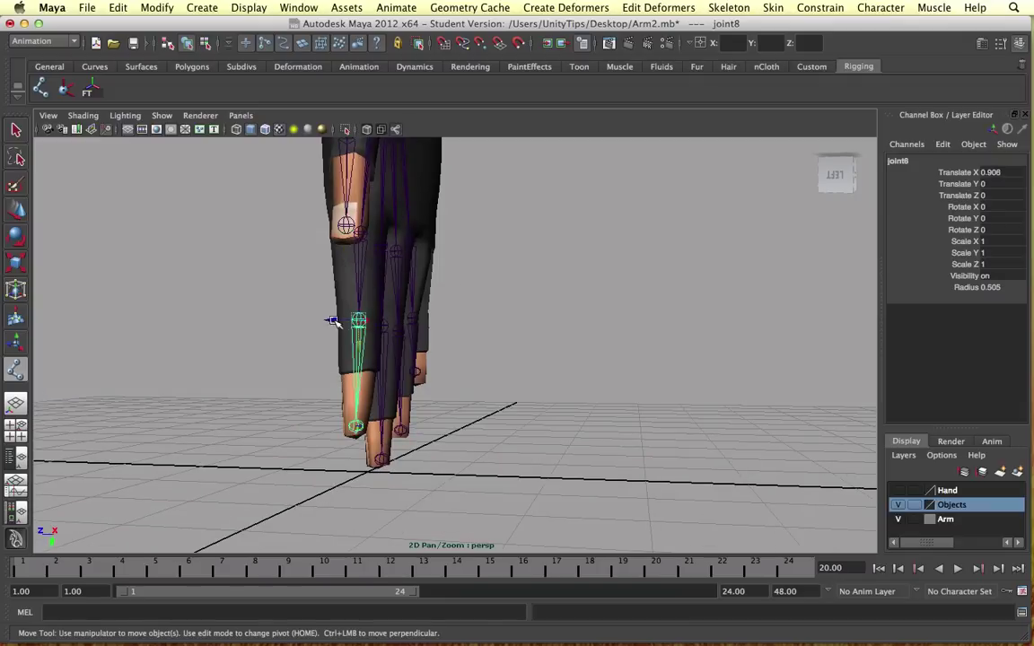
left_click(339, 427)
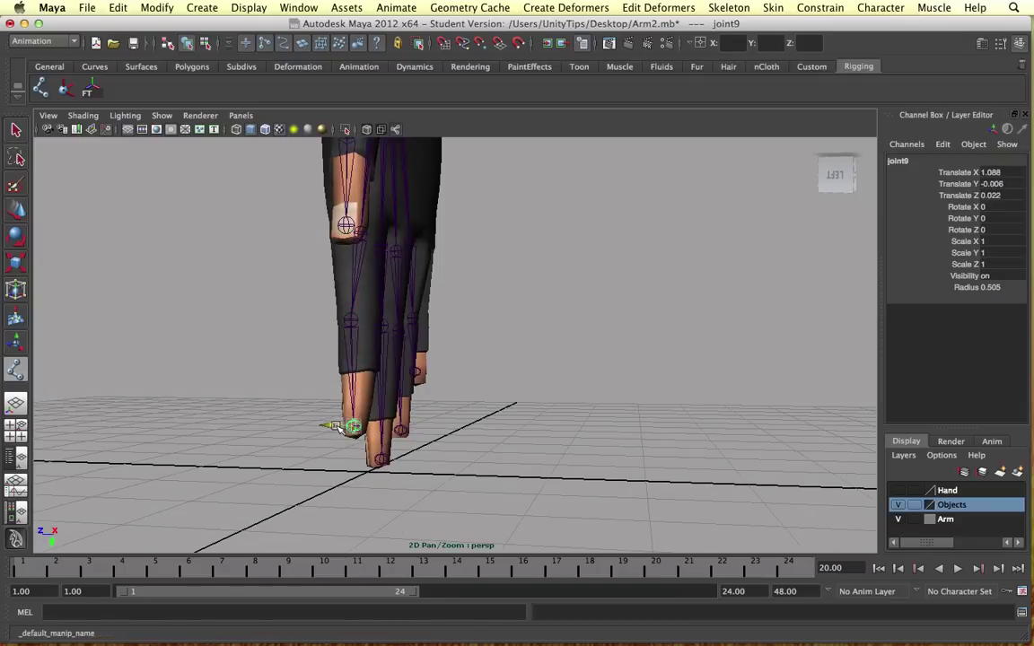
left_click_drag(445, 422, 384, 366, "alt")
left_click(375, 354)
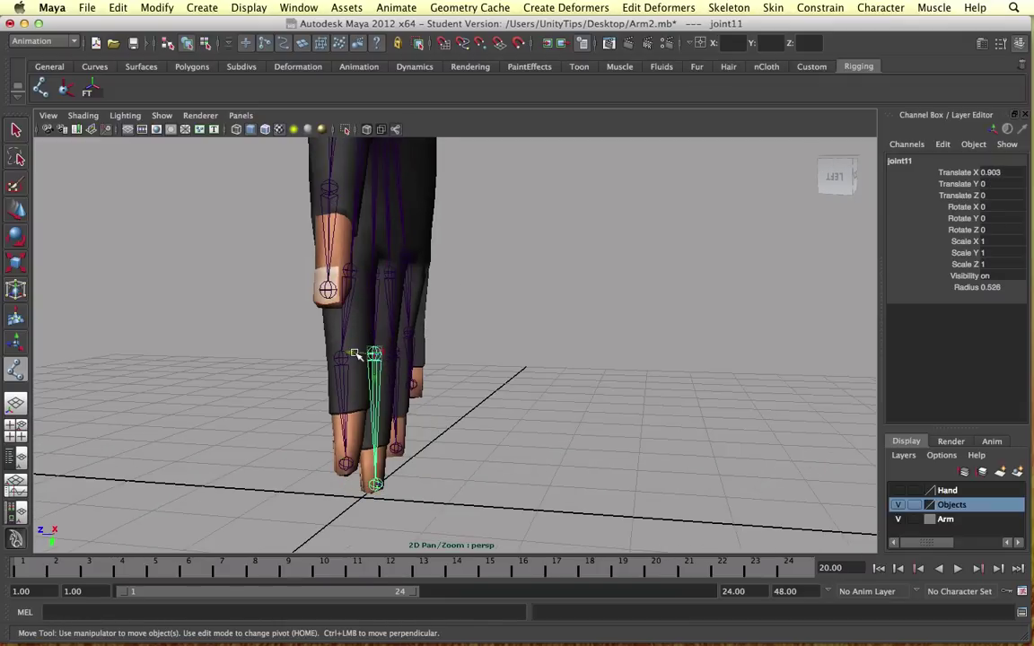
left_click(392, 350, "shift")
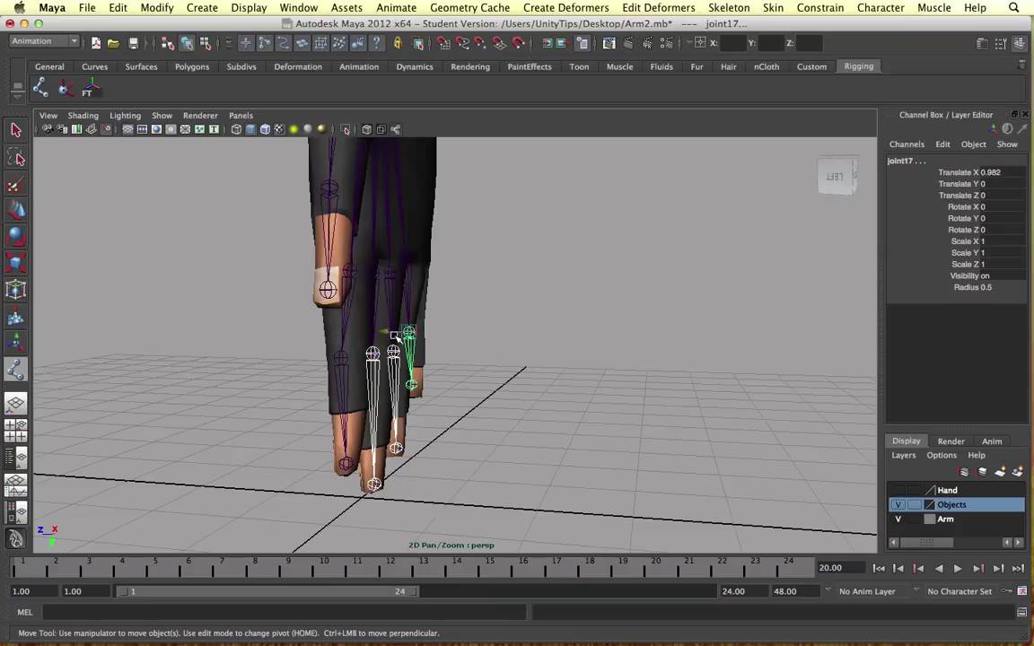
left_click(407, 332, "shift")
left_click(480, 382)
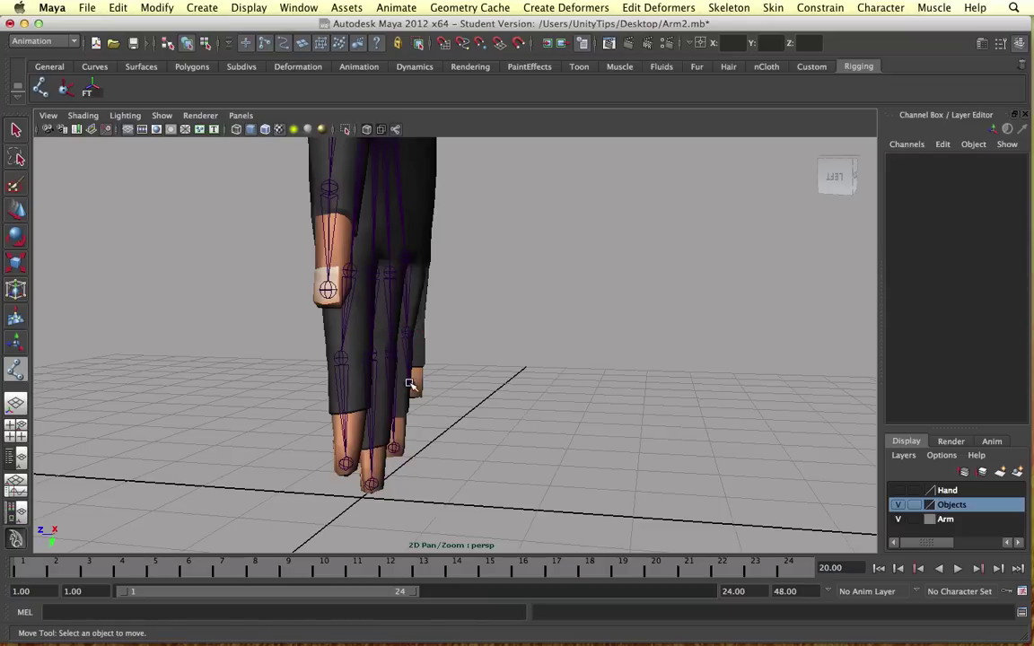
left_click(393, 448)
left_click_drag(352, 486, 354, 482)
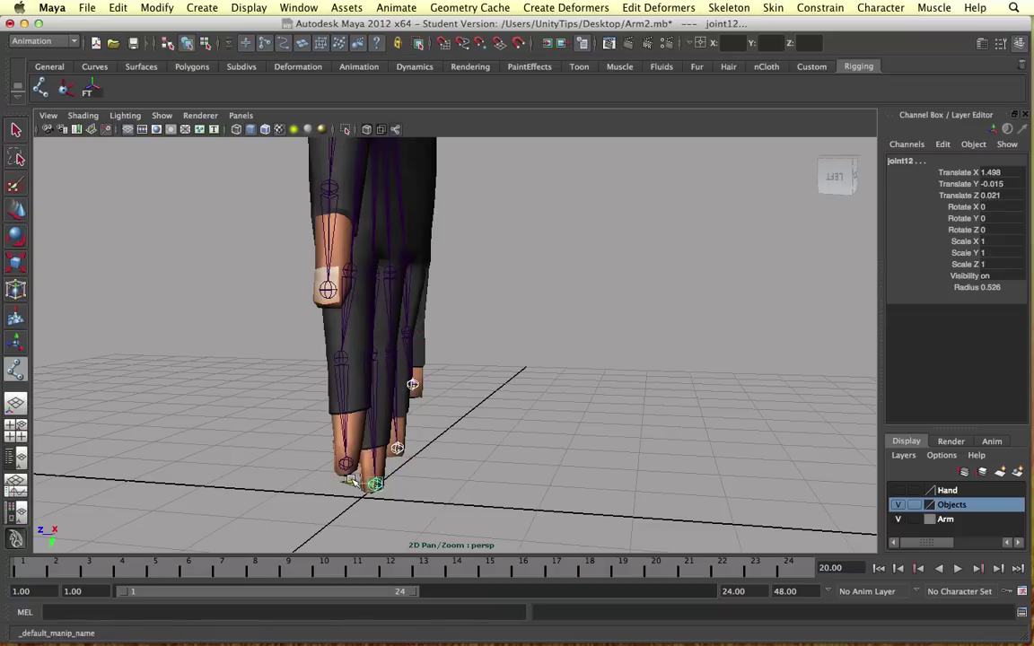
left_click(469, 396)
Step: Shift the pinky, ring, middle and index chains together to fit inside the fingers
mouse_move(417, 279)
left_mouse_down("alt")
mouse_move(436, 310)
mouse_move(412, 298)
mouse_move(352, 311)
left_mouse_up("alt")
left_click(325, 284)
left_click(283, 307, "shift")
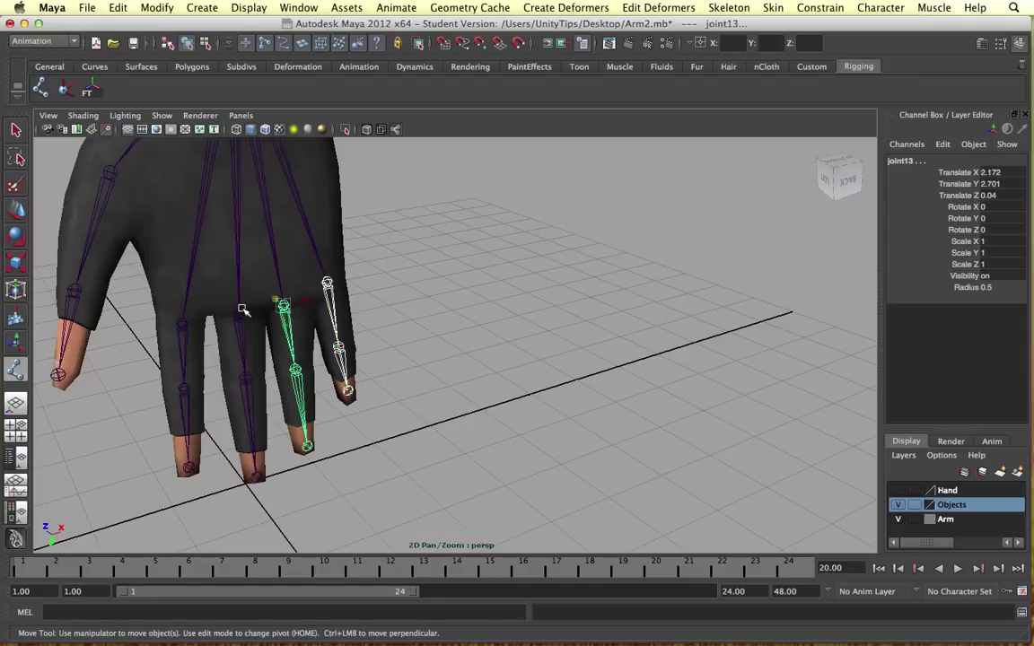
left_click(239, 313, "shift")
left_click(184, 315, "shift")
mouse_move(184, 314)
left_mouse_down("alt")
mouse_move(381, 330)
mouse_move(357, 271)
mouse_move(398, 303)
mouse_move(390, 302)
left_mouse_up("alt")
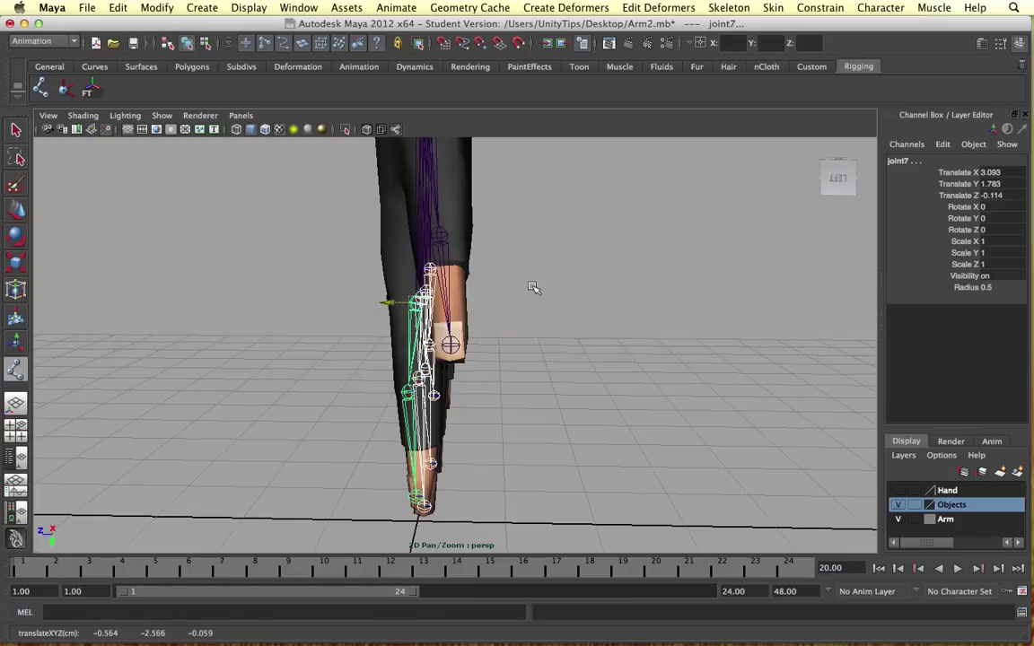
mouse_move(534, 288)
left_mouse_down("alt")
mouse_move(490, 302)
mouse_move(431, 292)
left_mouse_up("alt")
left_click(445, 303)
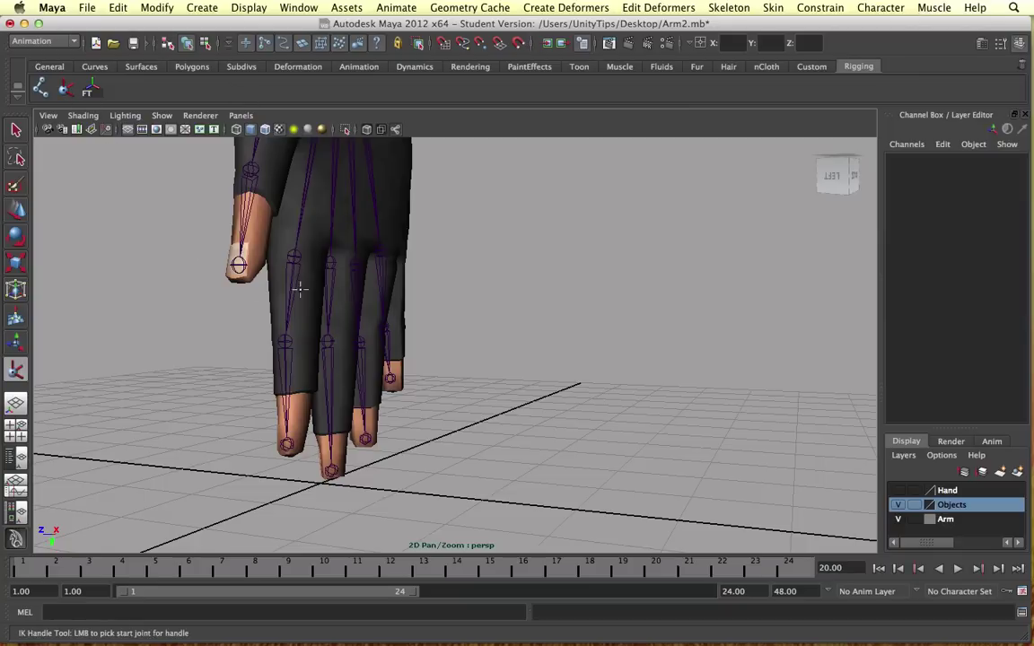
Step: Add an IK handle from the index knuckle to its fingertip and test the bend
left_click(294, 258)
left_click(286, 445)
key("w")
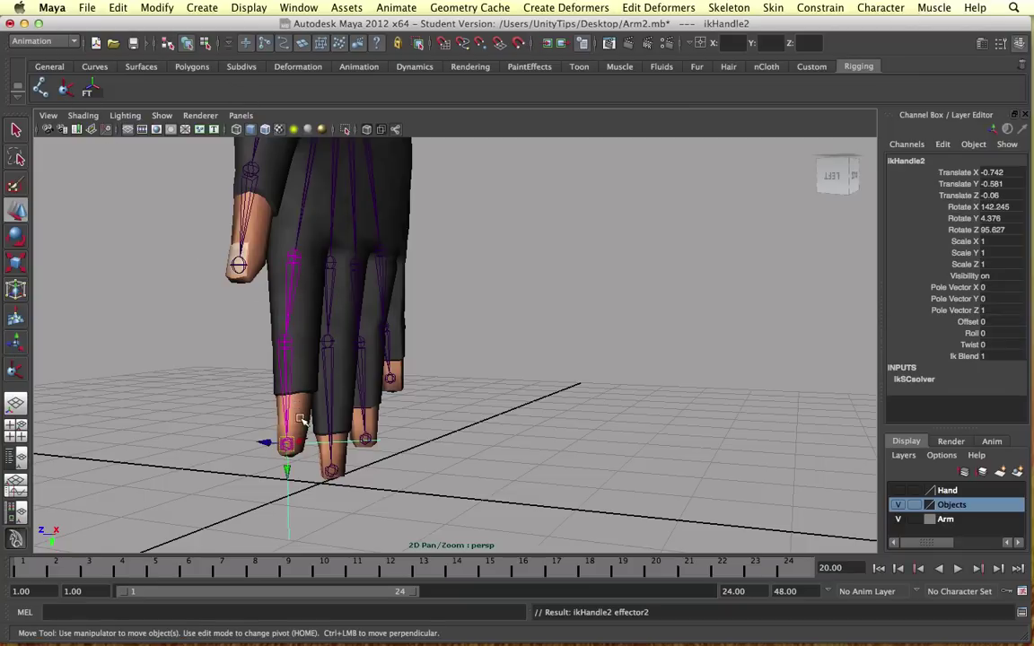
mouse_move(288, 447)
left_mouse_down()
mouse_move(323, 358)
mouse_move(312, 408)
mouse_move(358, 422)
left_mouse_up()
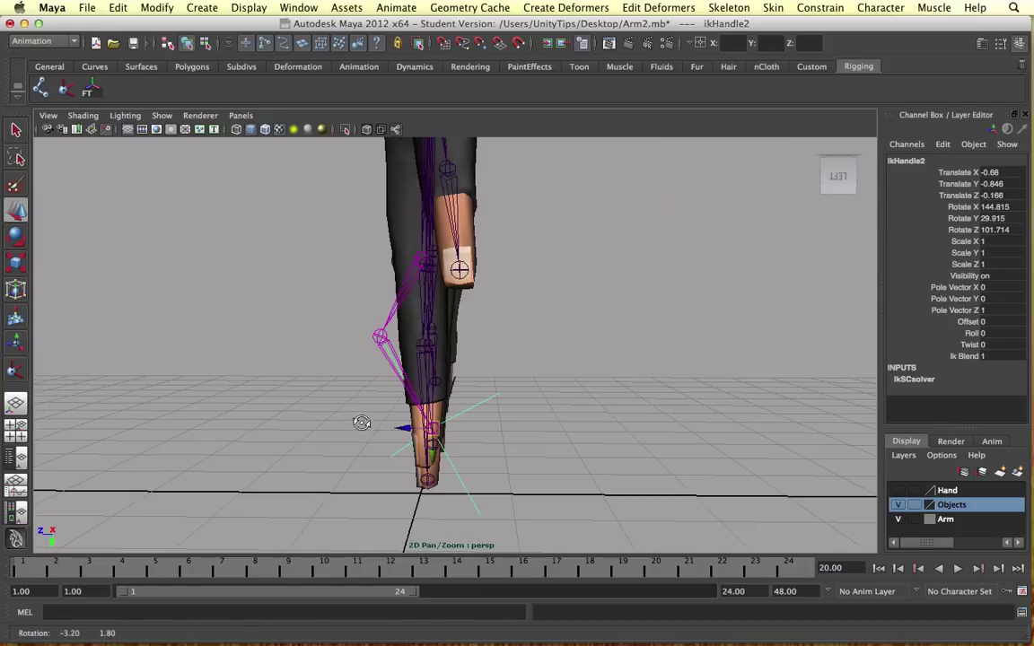
left_click_drag(441, 428, 448, 429)
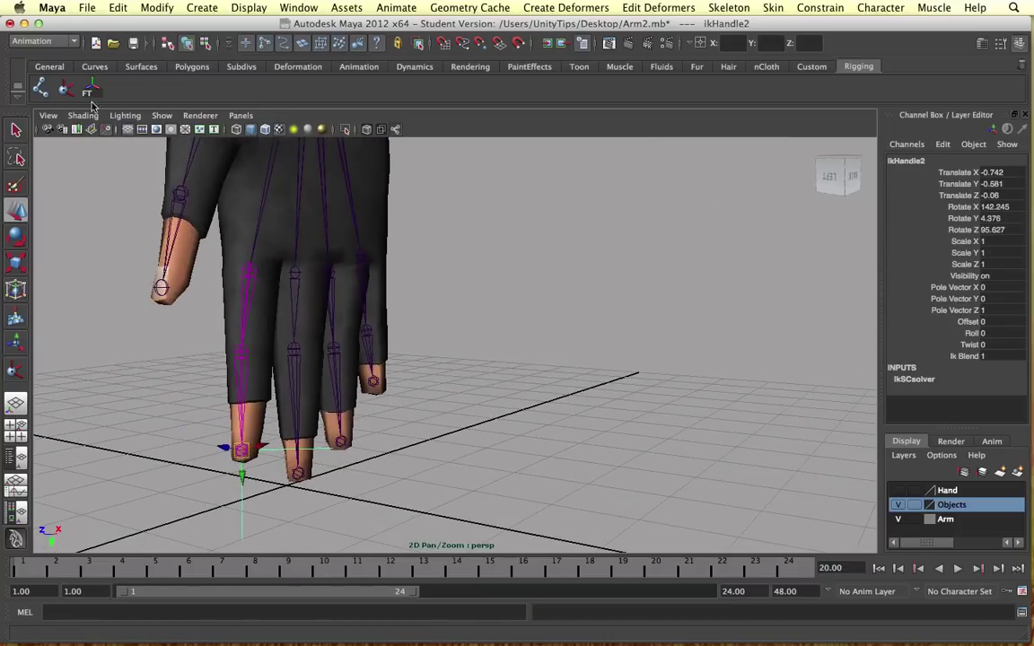
Step: Add base-to-tip IK handles on the middle, ring and pinky fingers
left_click(64, 90)
left_click(294, 272)
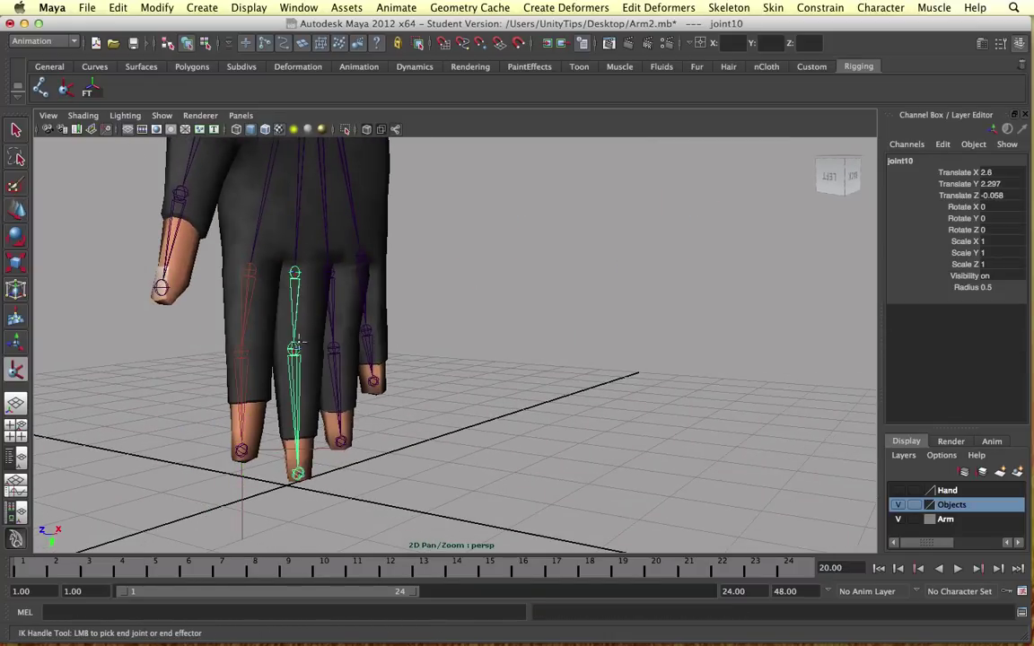
left_click(298, 473)
key("y")
left_click(329, 272)
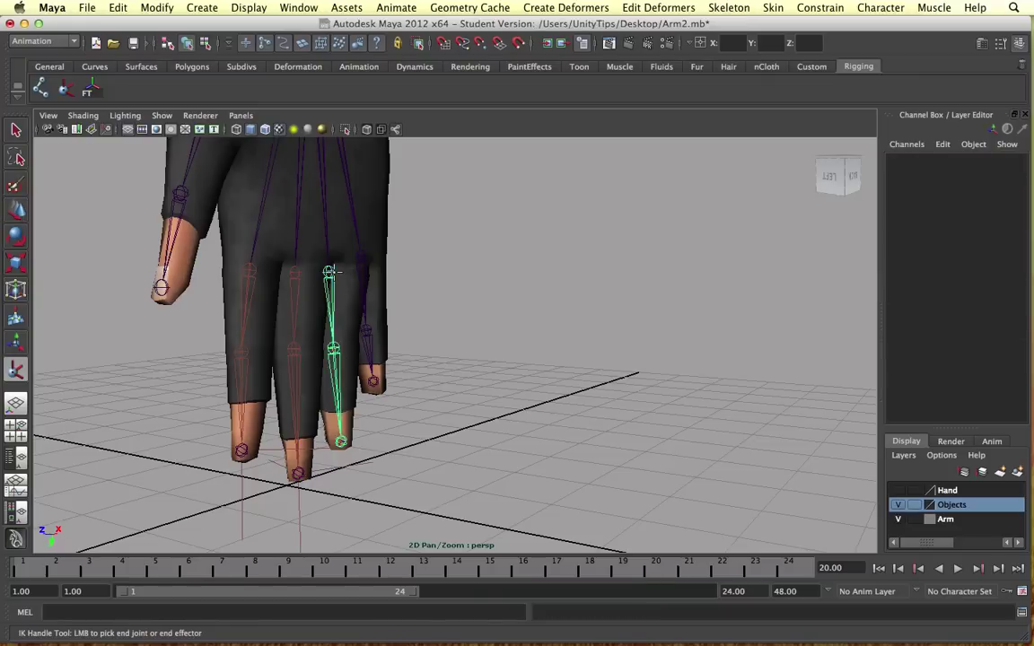
left_click(340, 439)
key("y")
left_click(361, 257)
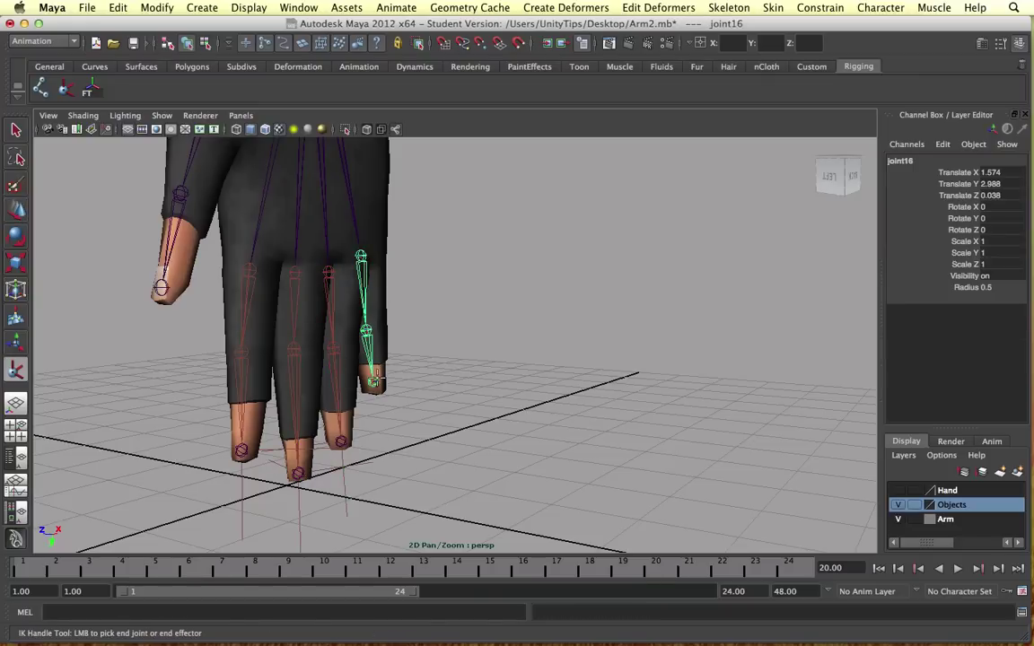
left_click(373, 382)
mouse_move(357, 395)
left_mouse_down("alt")
mouse_move(369, 427)
mouse_move(355, 341)
left_mouse_up("alt")
Step: Reposition thumb joint6 so it fits inside the thumb
left_click_drag(329, 297, 330, 320, "alt")
left_click(305, 422)
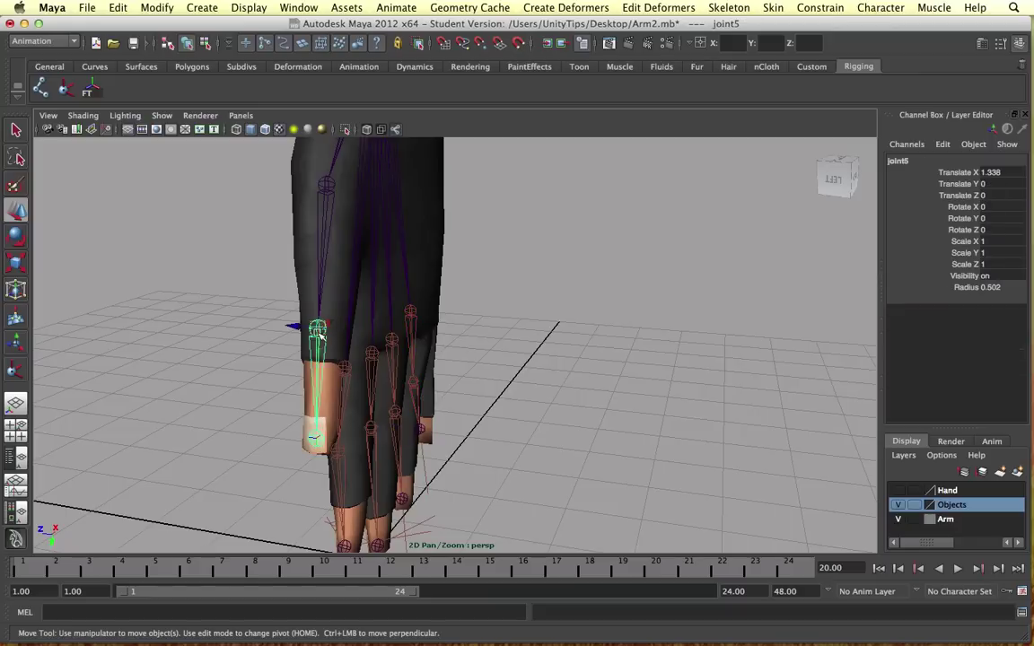
left_click(305, 431)
left_click_drag(302, 433, 332, 440)
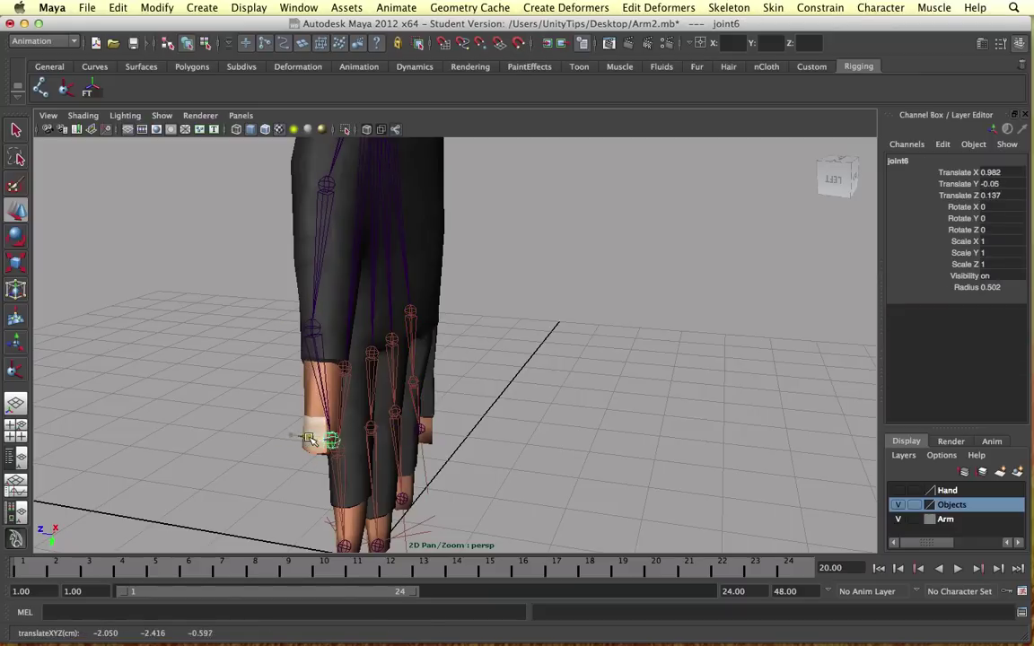
left_click(326, 196)
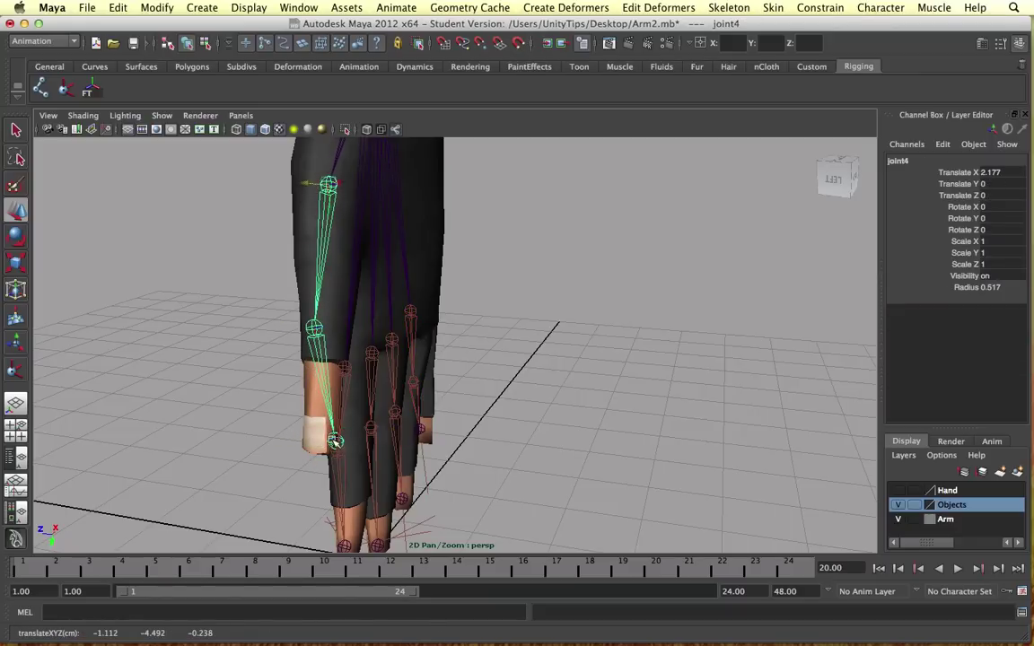
left_click(334, 442)
left_click_drag(314, 439, 306, 439)
left_click(311, 329)
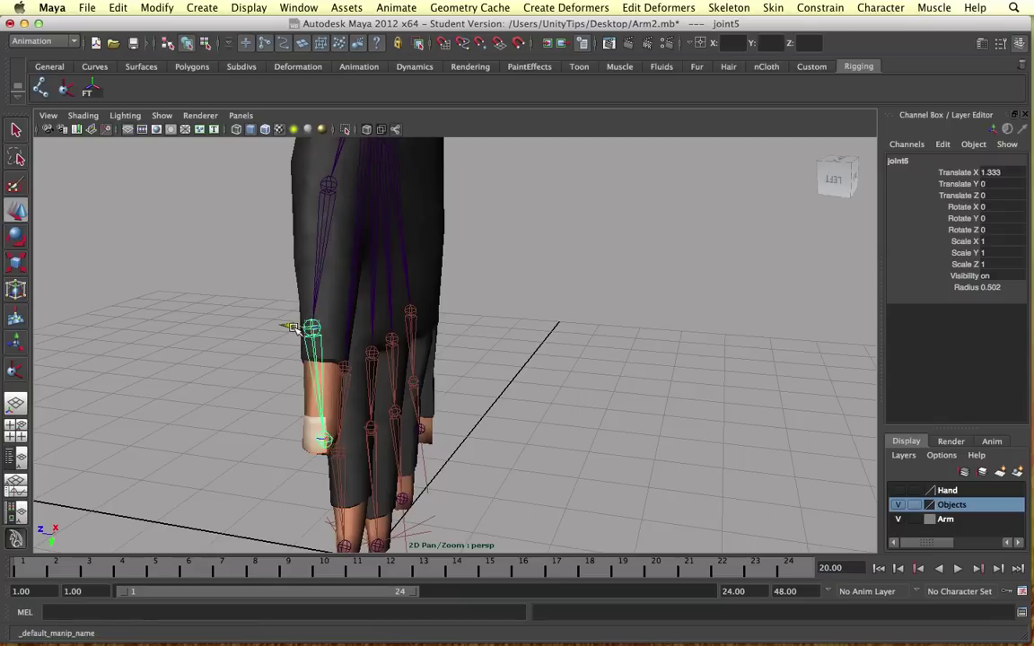
Step: Set the preferred angle on thumb joint4
left_click_drag(294, 328, 226, 175, "alt")
left_click(235, 184)
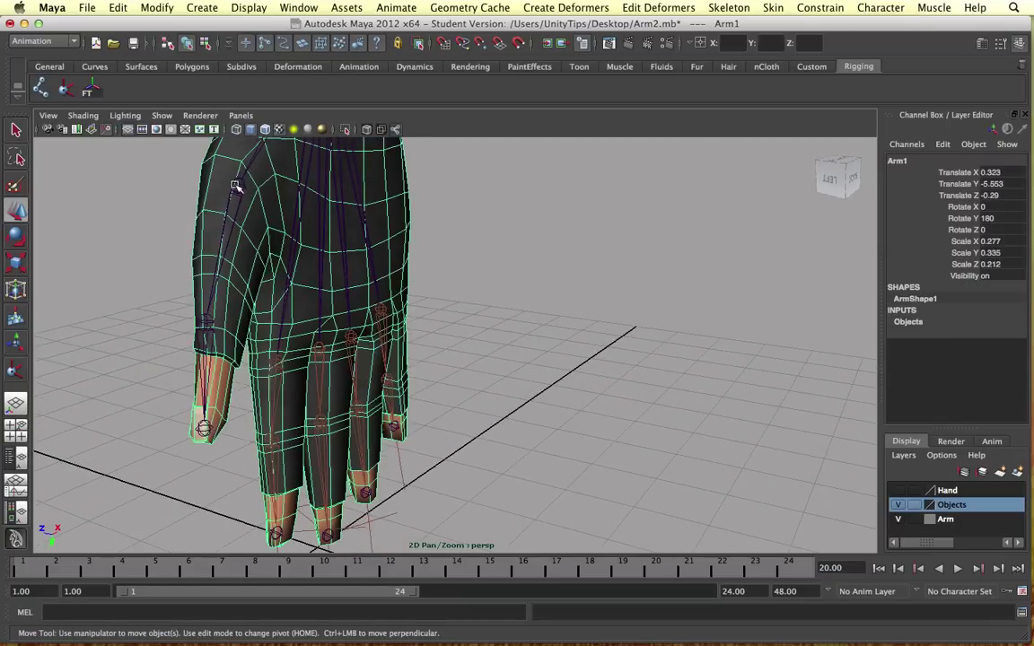
mouse_move(219, 171)
right_mouse_down("alt")
mouse_move(280, 187)
mouse_move(208, 195)
right_mouse_up("alt")
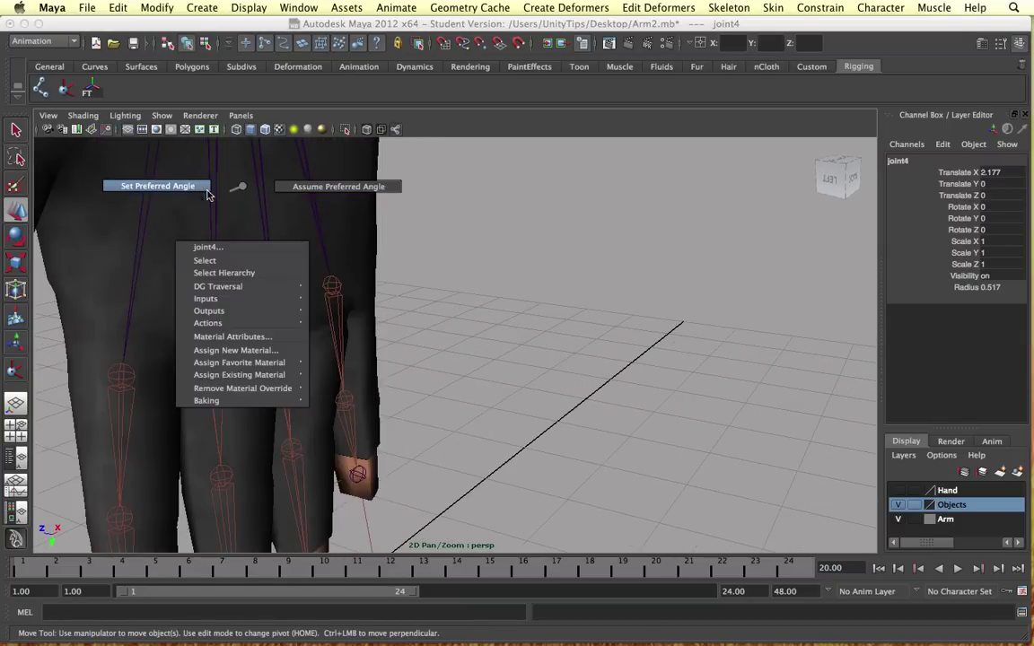
left_click_drag(196, 219, 393, 243, "alt")
right_click_drag(392, 242, 357, 234, "alt")
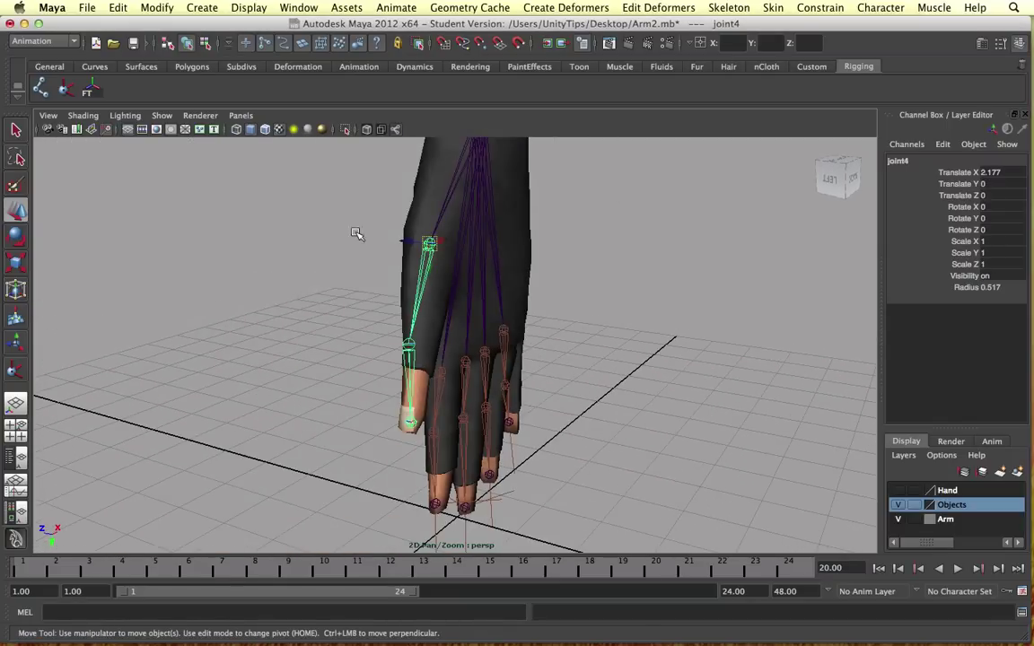
Step: Create an IK handle from the upper thumb joint to the thumb tip
left_click(66, 90)
left_click(430, 243)
left_click(410, 424)
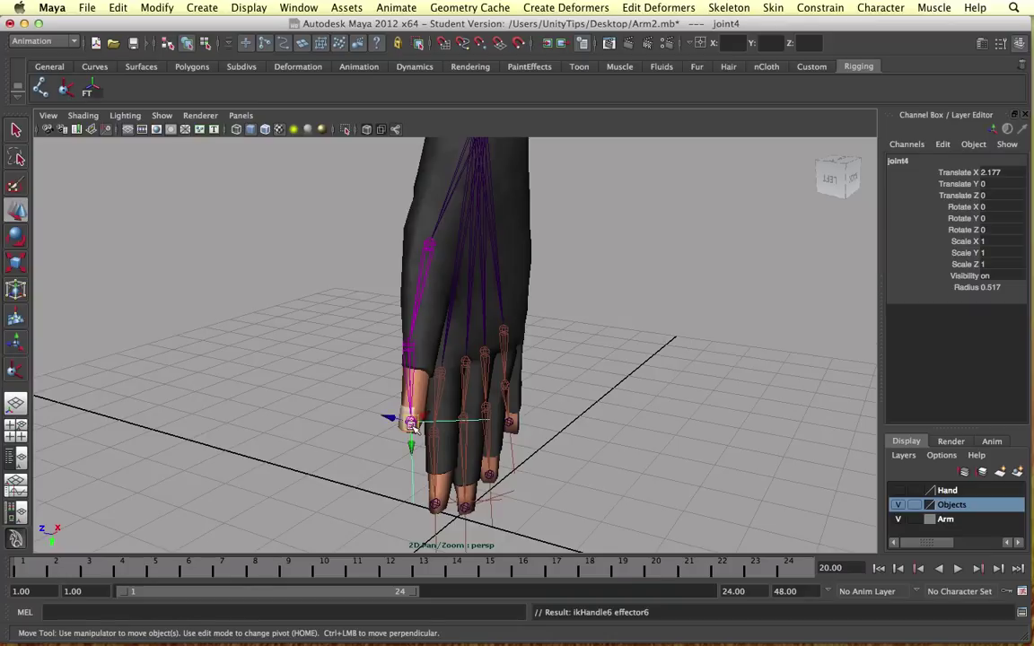
Step: Nudge the thumb IK handle slightly left, then deselect it and reframe the hand
mouse_move(410, 424)
left_mouse_down()
mouse_move(400, 425)
mouse_move(492, 397)
mouse_move(518, 358)
mouse_move(496, 363)
mouse_move(438, 427)
left_mouse_up()
left_click(579, 416)
mouse_move(579, 416)
left_mouse_down("alt")
mouse_move(482, 345)
mouse_move(439, 341)
mouse_move(500, 410)
left_mouse_up("alt")
scroll(469, 349, "up", 5)
Step: Select the pinky's IK handle and raise it to bend the pinky
left_click(431, 350)
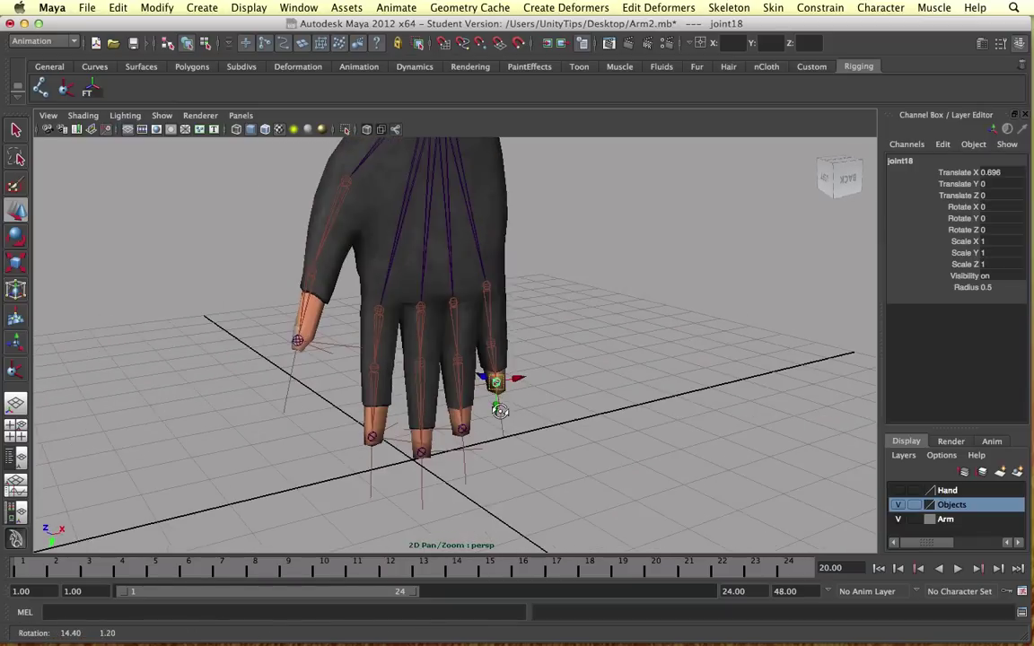
scroll(526, 386, "up", 3)
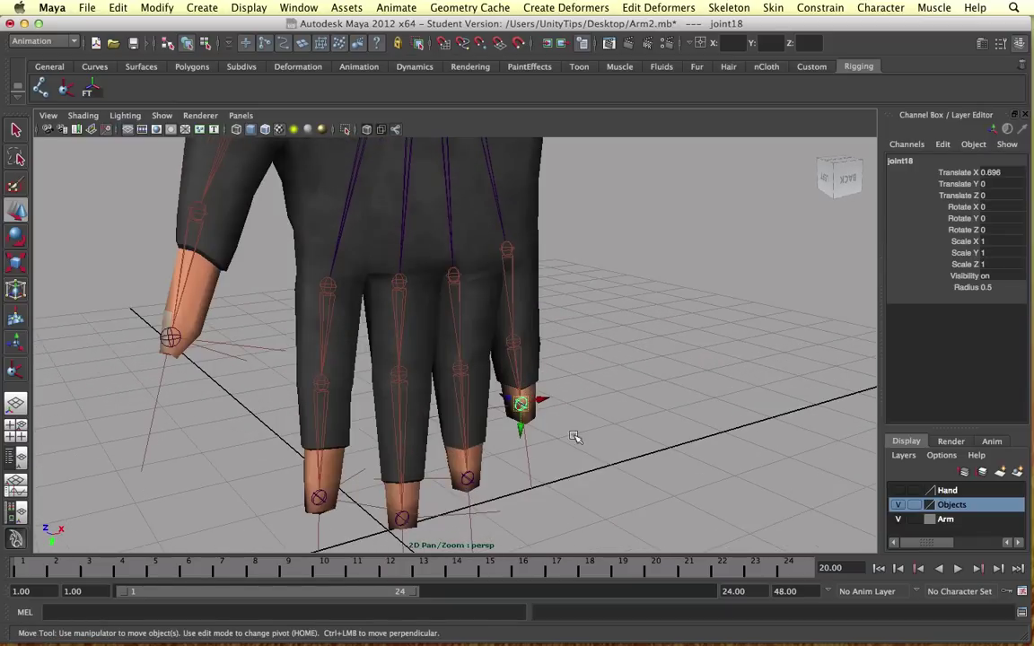
left_click(525, 454)
left_click(525, 453)
mouse_move(526, 449)
left_mouse_down("alt")
mouse_move(546, 454)
mouse_move(575, 363)
mouse_move(570, 342)
left_mouse_up("alt")
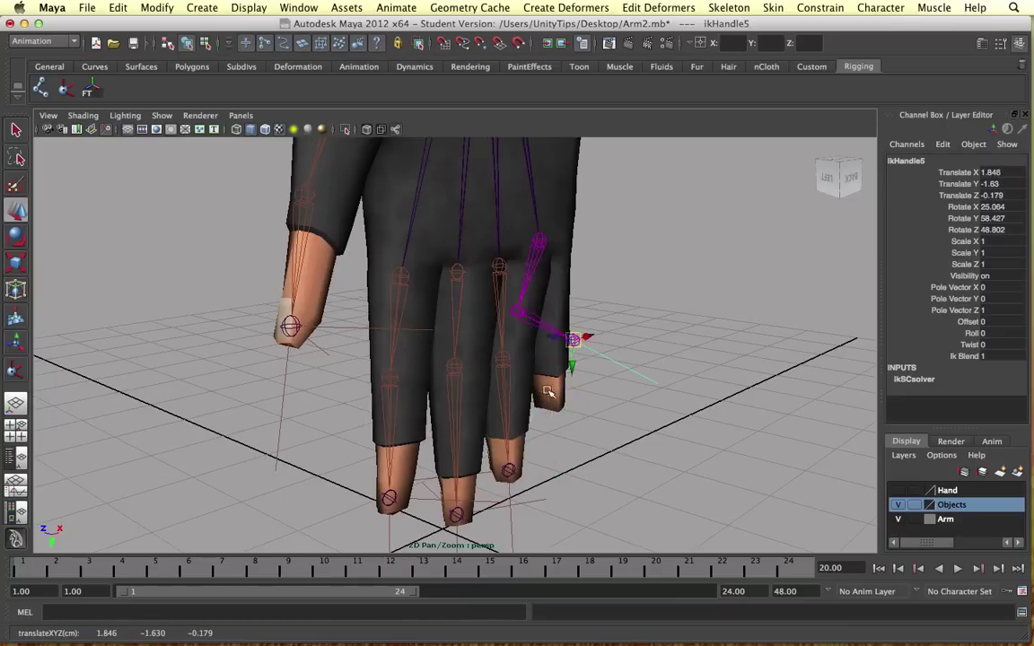
Step: Attempt a save past the Student Version warning, then undo the pinky bend
key("ctrl+s")
left_click(542, 361)
left_click(522, 332)
key("ctrl+z")
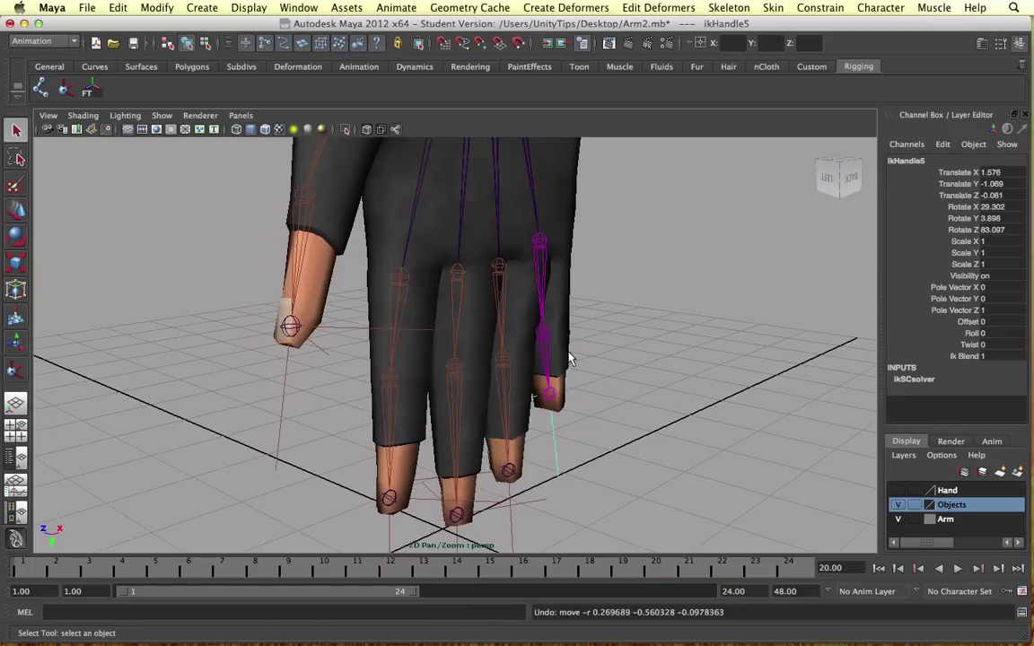
Step: Bend the ring finger with its IK handle, redoing the pull outward from a side angle
left_click(508, 470)
key("w")
key("s")
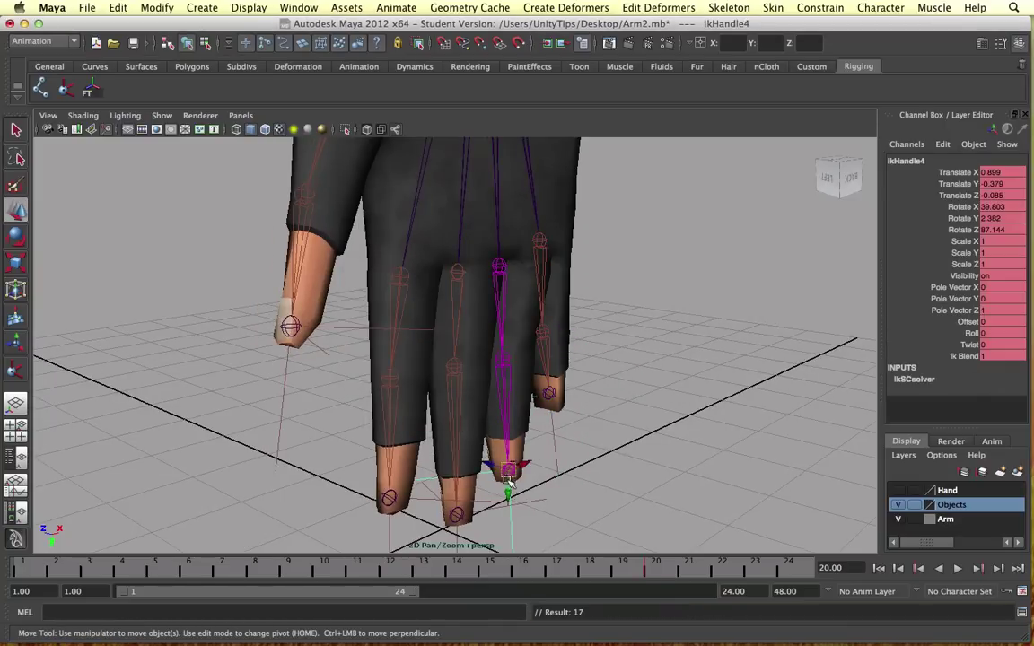
left_click_drag(508, 468, 522, 401)
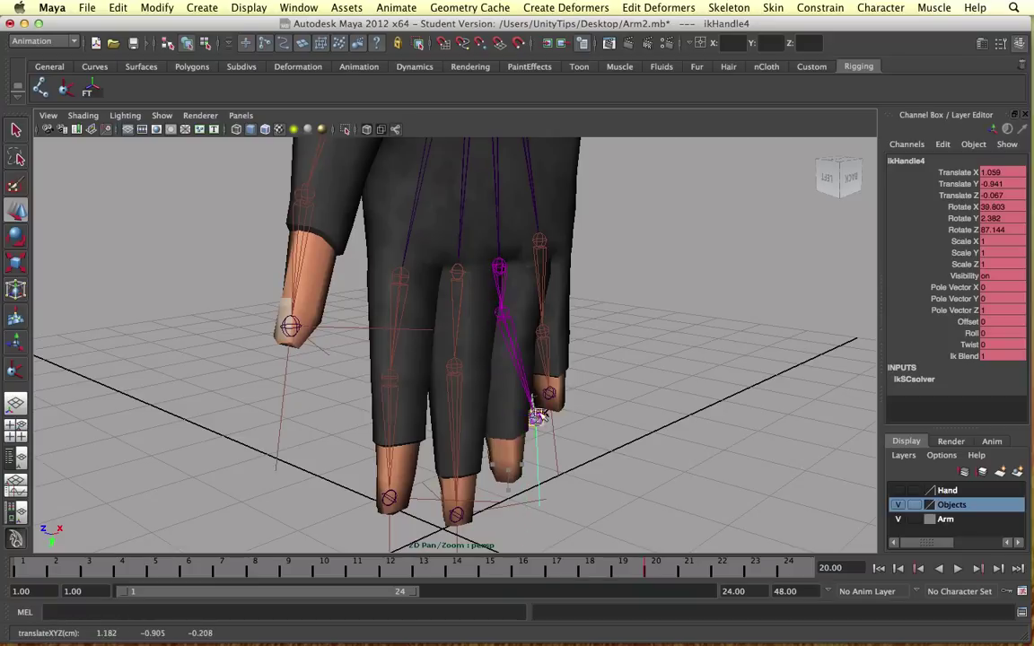
key("ctrl+z")
key("ctrl+z")
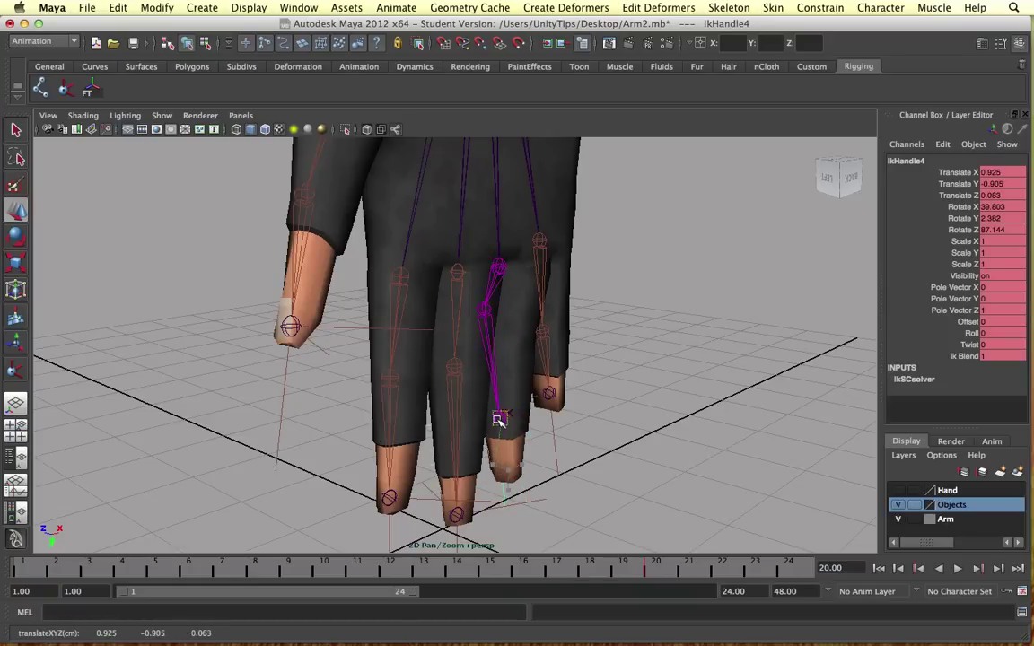
key("ctrl+z")
key("ctrl+z")
mouse_move(508, 474)
left_mouse_down("alt")
mouse_move(575, 472)
mouse_move(649, 383)
mouse_move(669, 334)
left_mouse_up("alt")
Step: Attempt another save past the Student Version warning and undo the ring finger bend
key("ctrl+s")
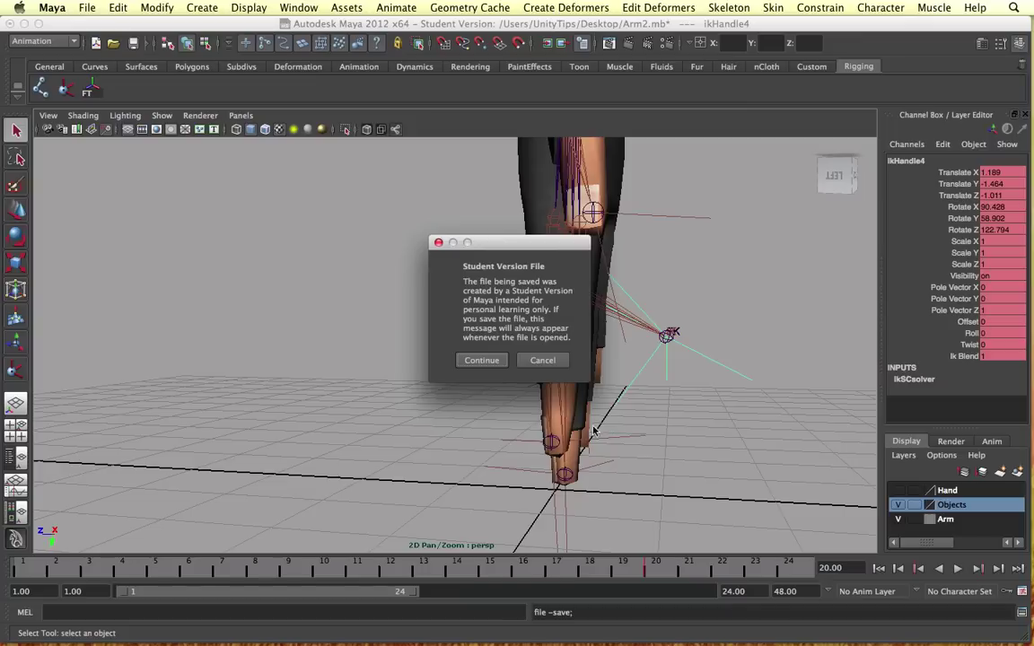
left_click(541, 362)
left_click(521, 333)
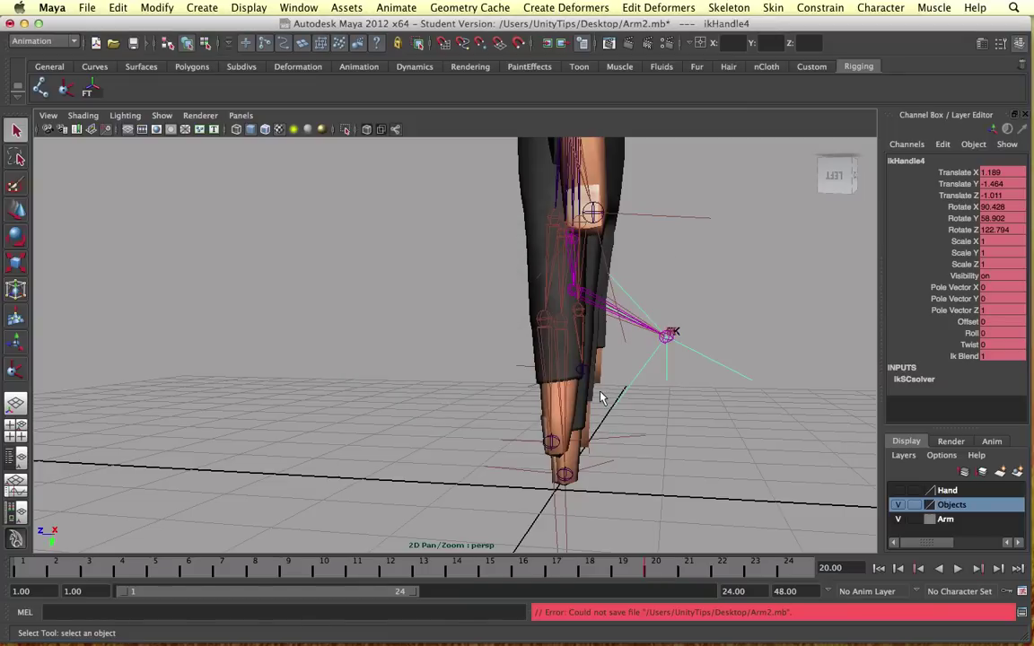
key("ctrl+z")
Step: Bend the middle finger with its IK handle, then undo the bend
left_click(492, 504)
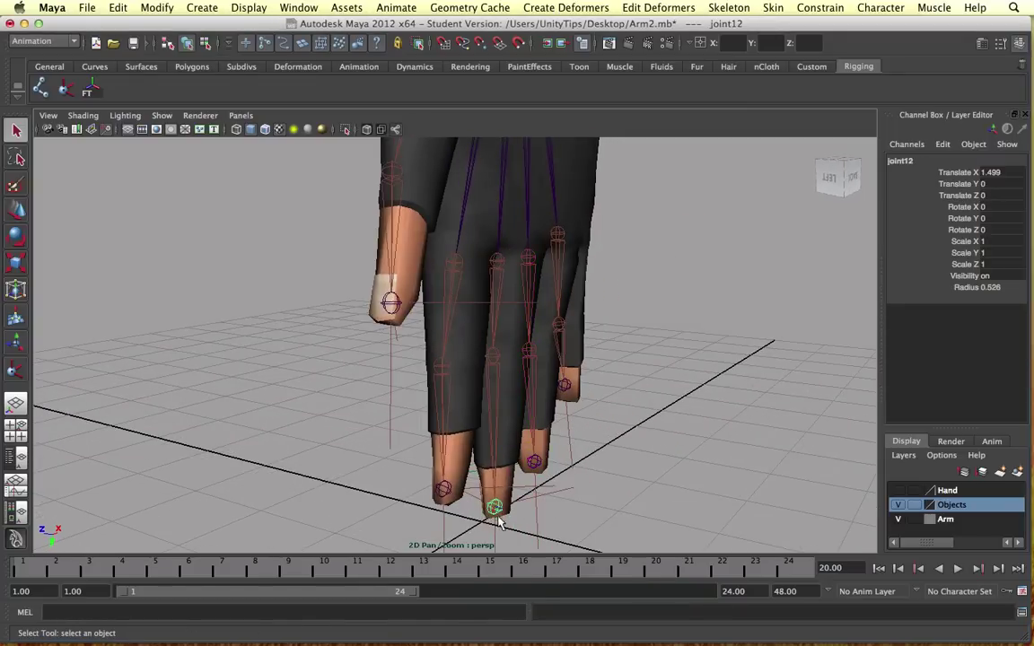
left_click(492, 537)
key("w")
left_click_drag(492, 504, 512, 416)
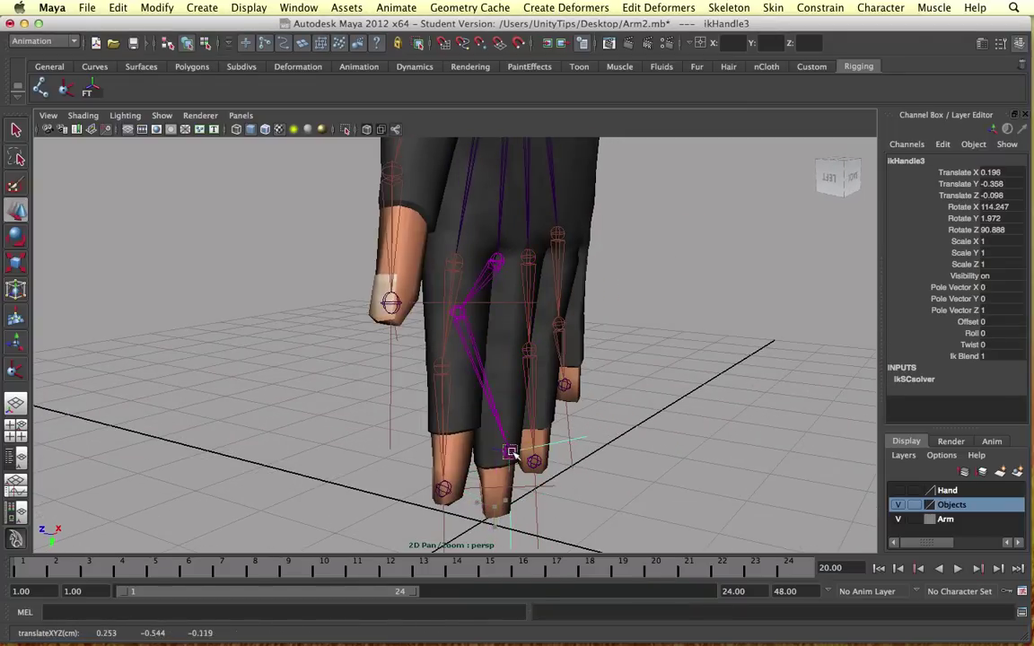
key("ctrl+z")
Step: Bend the next finger with its IK handle, attempt a save, and undo the bend
left_click(442, 489)
left_click(399, 449)
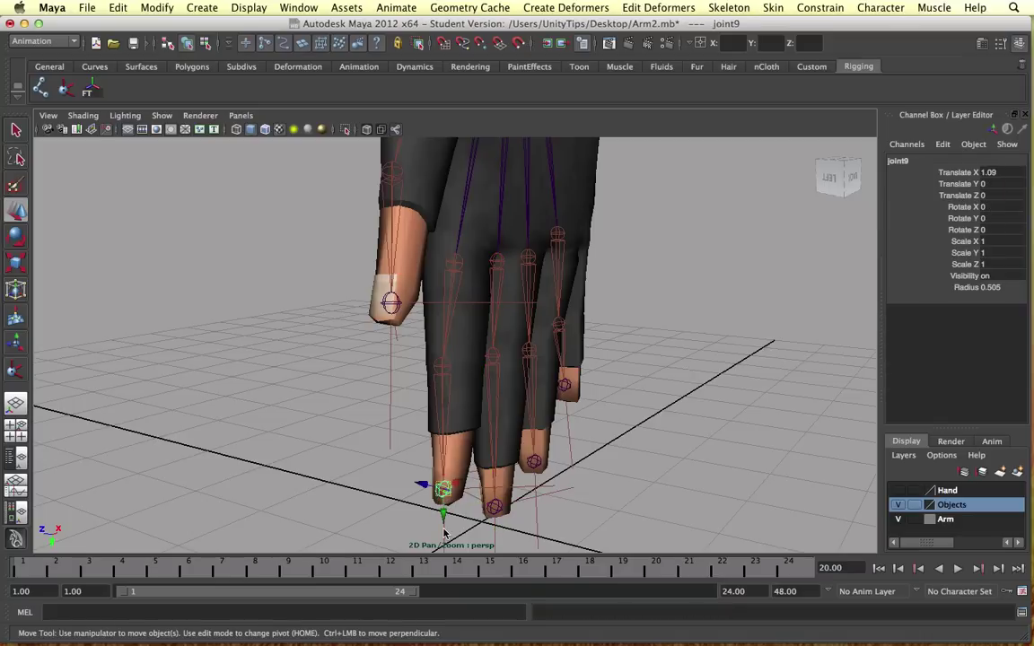
left_click(442, 489)
mouse_move(443, 489)
left_mouse_down("alt")
mouse_move(530, 494)
mouse_move(566, 476)
left_mouse_up("alt")
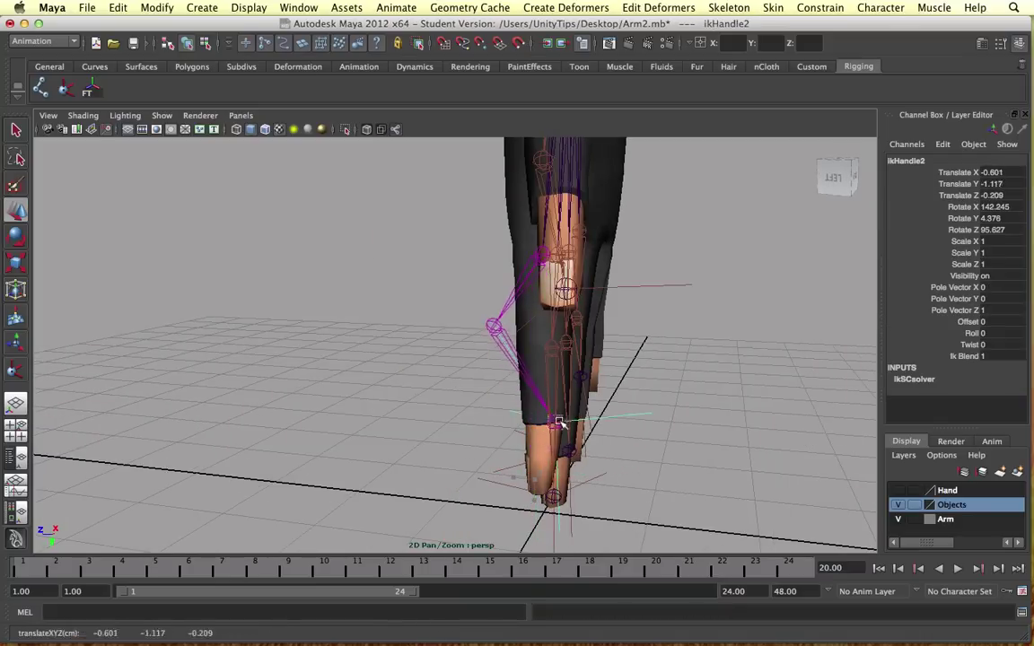
key("q")
key("ctrl+s")
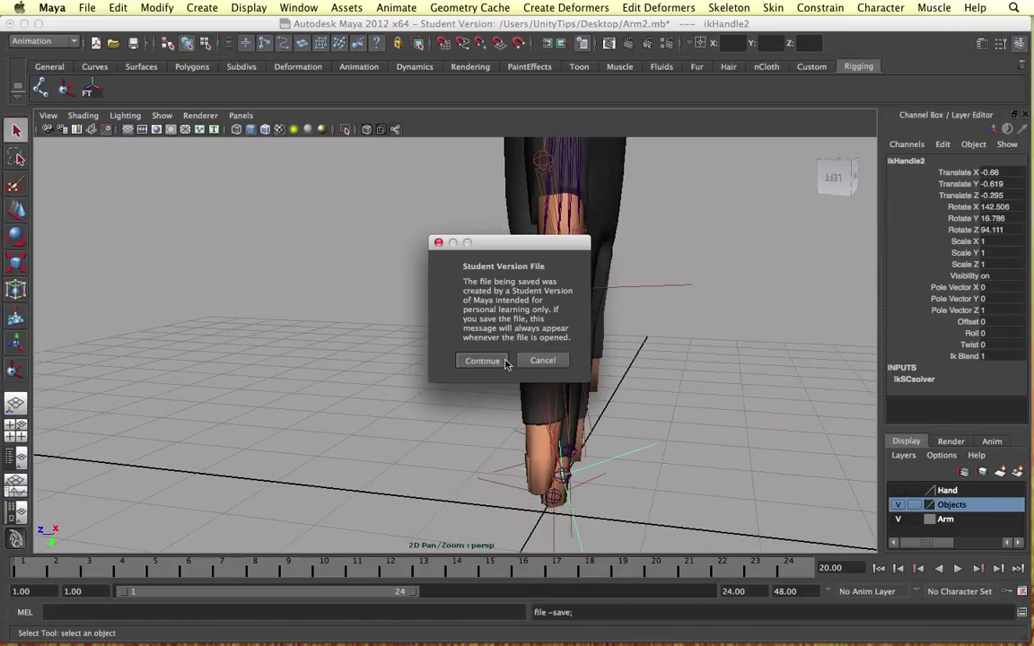
left_click(506, 362)
key("ctrl+z")
Step: Restore the rest pose and smooth-bind the selected arm mesh to the skeleton
key("ctrl+z")
key("ctrl+z")
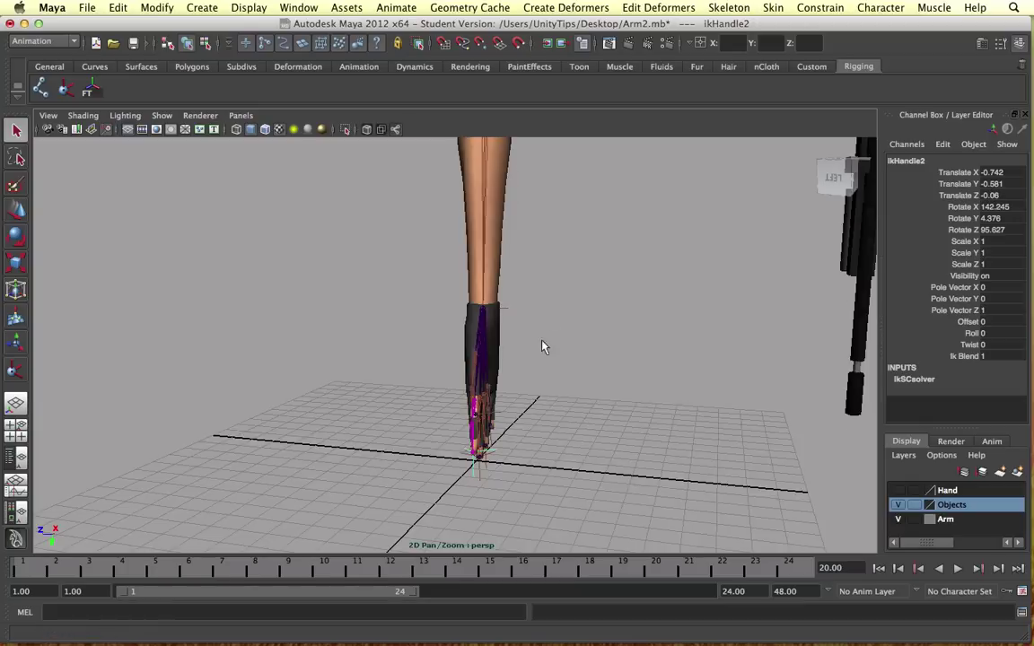
key("ctrl+z")
left_click(487, 198)
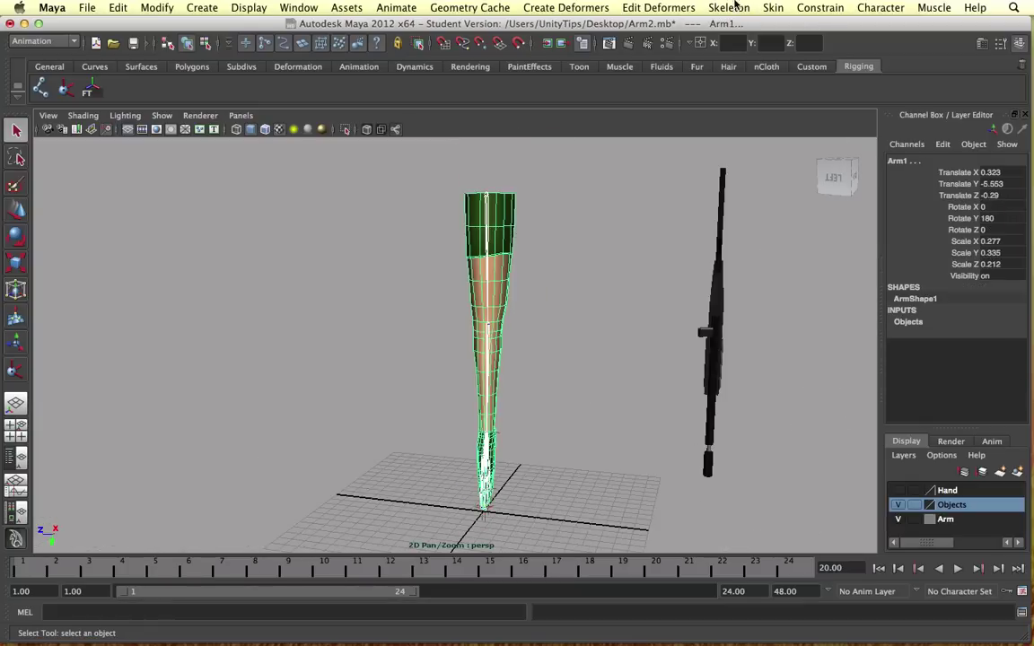
left_click(765, 7)
mouse_move(794, 32)
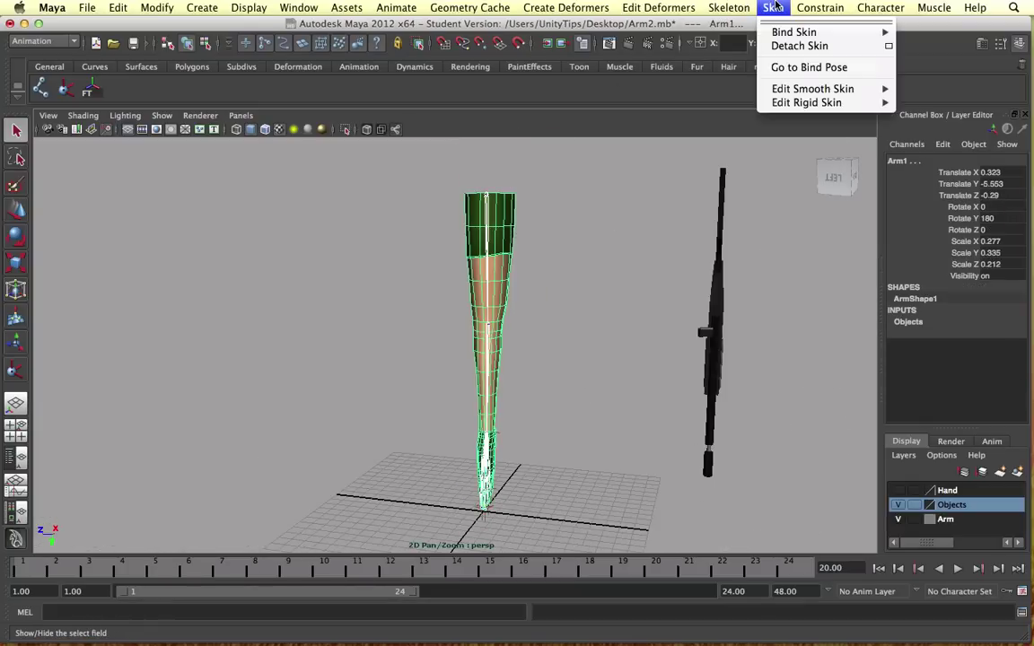
left_click(693, 40)
Step: Drag the arm's IK handle to confirm the skin deforms with the skeleton
left_click_drag(573, 328, 578, 375, "alt")
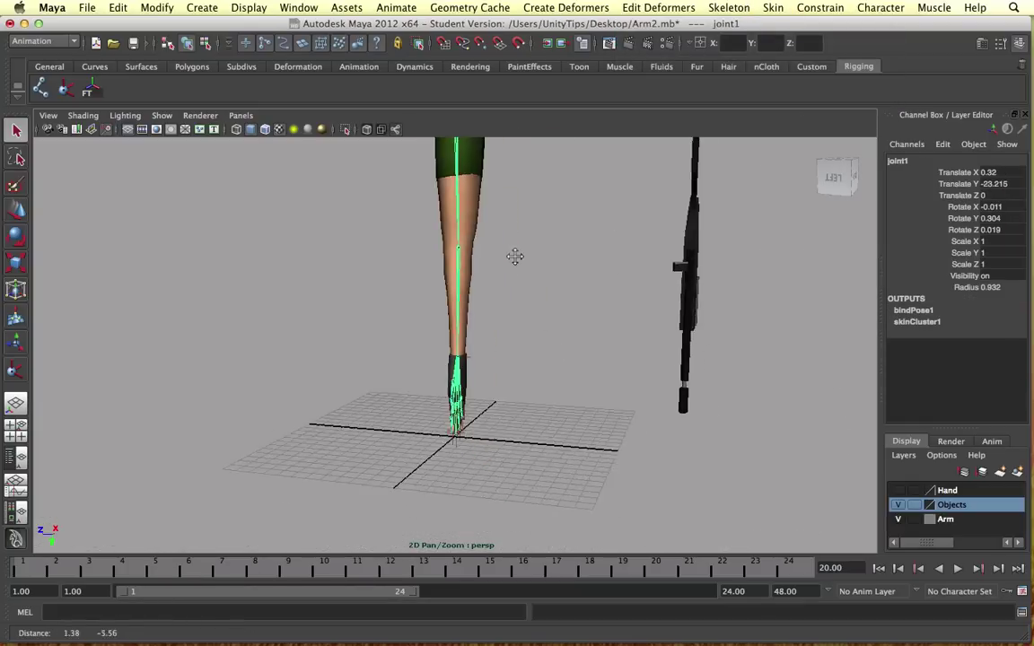
scroll(579, 375, "down", 2)
left_click(480, 350)
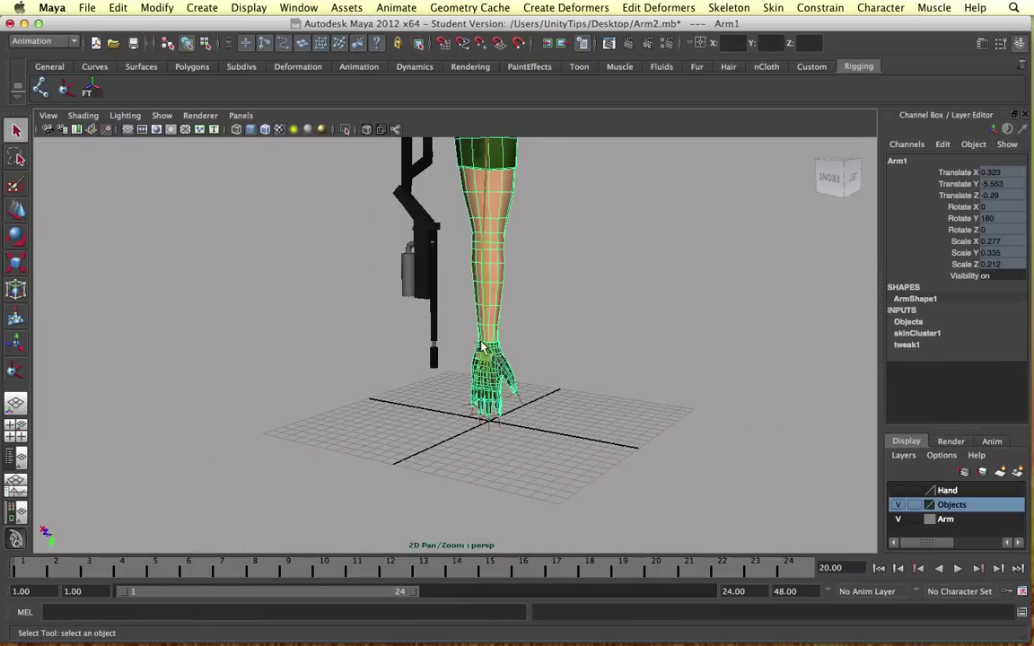
mouse_move(482, 349)
left_mouse_down()
mouse_move(517, 328)
mouse_move(429, 342)
mouse_move(422, 363)
mouse_move(386, 371)
left_mouse_up()
Step: Bend the pinky via its IK handle to check the skin follows, then deselect
left_click(375, 438)
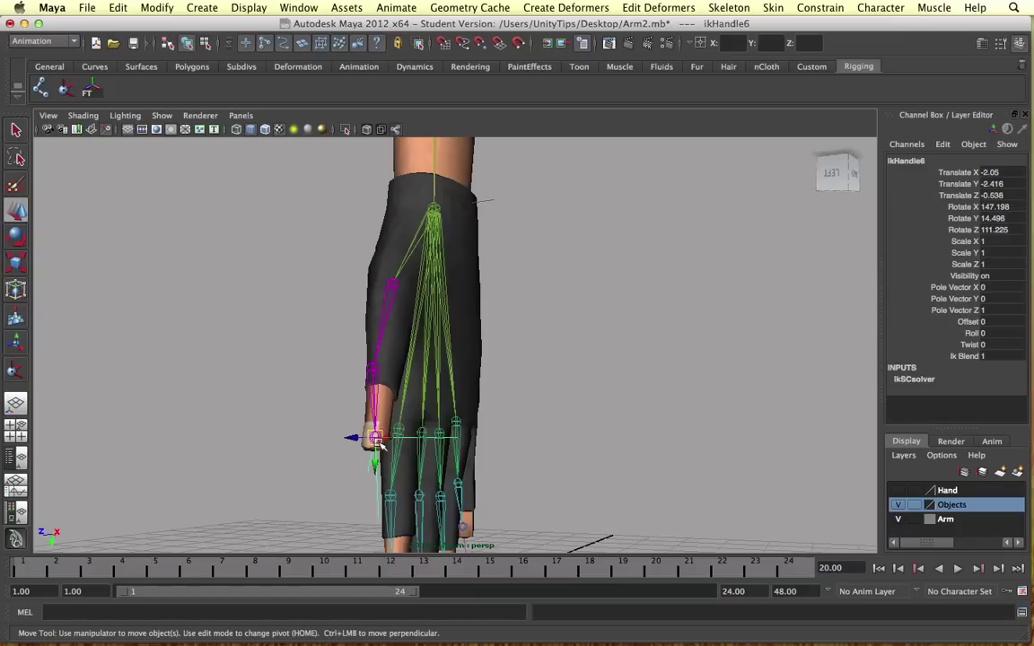
mouse_move(370, 438)
left_mouse_down()
mouse_move(408, 428)
mouse_move(424, 391)
mouse_move(404, 433)
mouse_move(408, 415)
mouse_move(384, 441)
mouse_move(422, 397)
mouse_move(382, 435)
left_mouse_up()
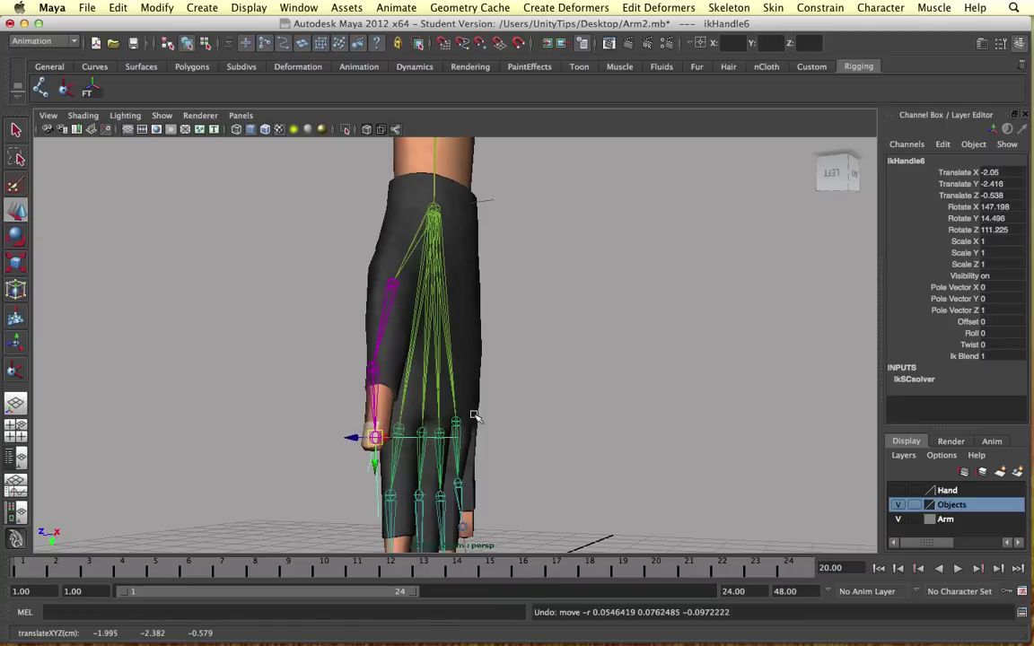
left_click(517, 411)
scroll(517, 411, "up", 5)
mouse_move(517, 411)
left_mouse_down("alt")
mouse_move(526, 259)
mouse_move(401, 440)
mouse_move(404, 455)
mouse_move(461, 395)
mouse_move(503, 391)
mouse_move(439, 439)
left_mouse_up("alt")
Step: Test-bend the middle finger through its IK handle and undo the pose
left_click(359, 446)
key("z")
left_click(401, 523)
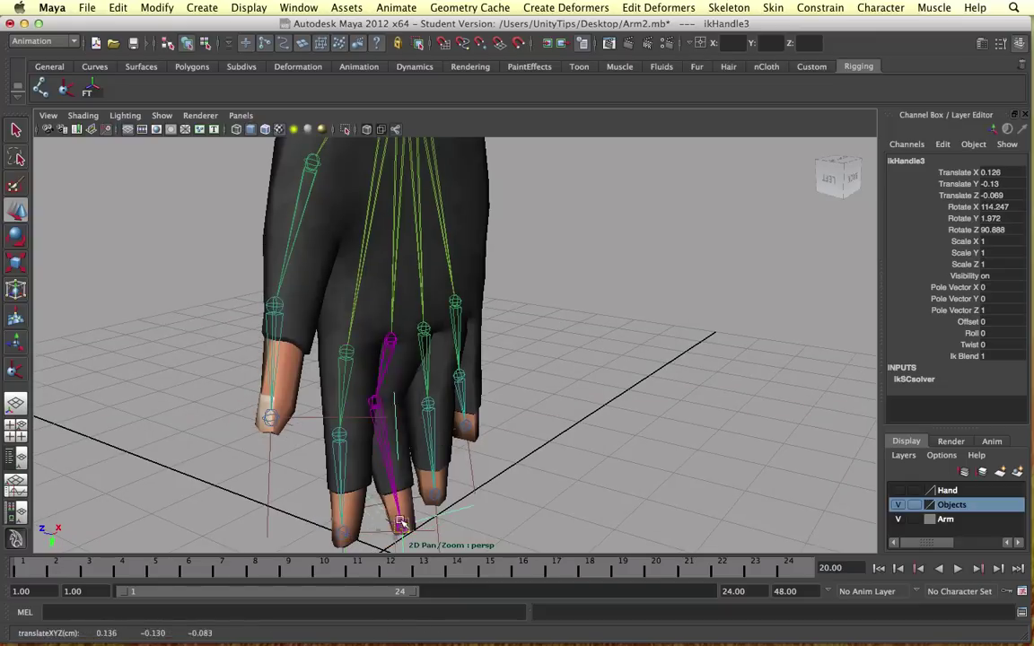
mouse_move(401, 523)
left_mouse_down()
mouse_move(413, 480)
mouse_move(452, 480)
mouse_move(431, 448)
mouse_move(388, 461)
mouse_move(351, 435)
mouse_move(388, 451)
mouse_move(361, 406)
mouse_move(416, 422)
mouse_move(422, 395)
mouse_move(424, 416)
mouse_move(429, 392)
mouse_move(472, 359)
left_mouse_up()
key("z")
Step: Test-bend the pinky again, undo it, and clear the selection
left_click(435, 496)
left_click(364, 408)
key("ctrl+z")
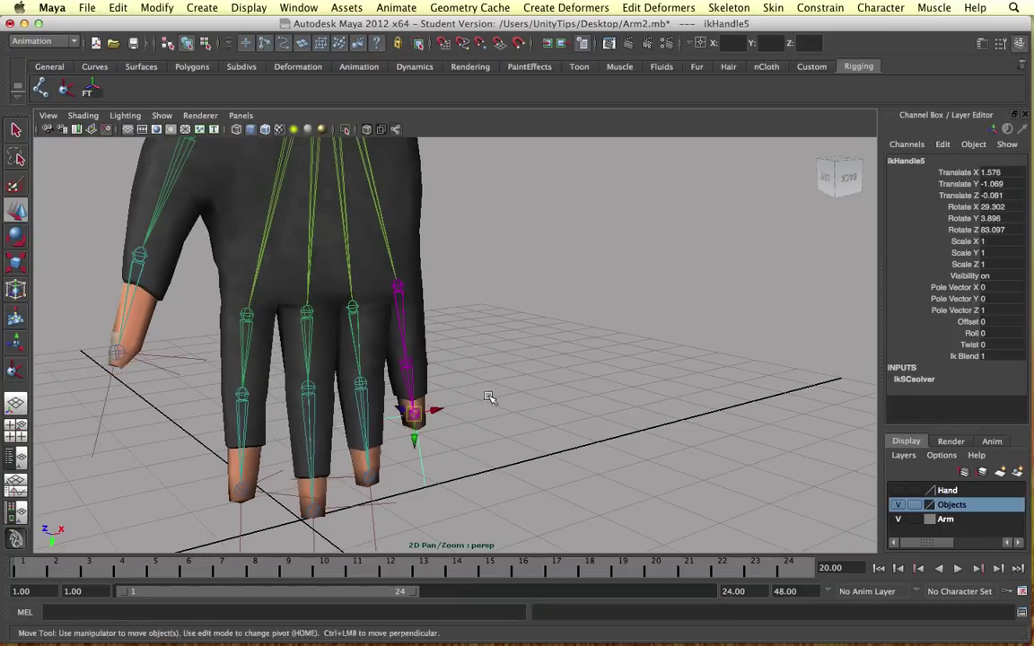
left_click(489, 398)
scroll(489, 398, "down", 5)
Step: Save the scene, accepting the Student Version file warning
left_click_drag(490, 398, 345, 340, "alt")
key("q")
key("ctrl+s")
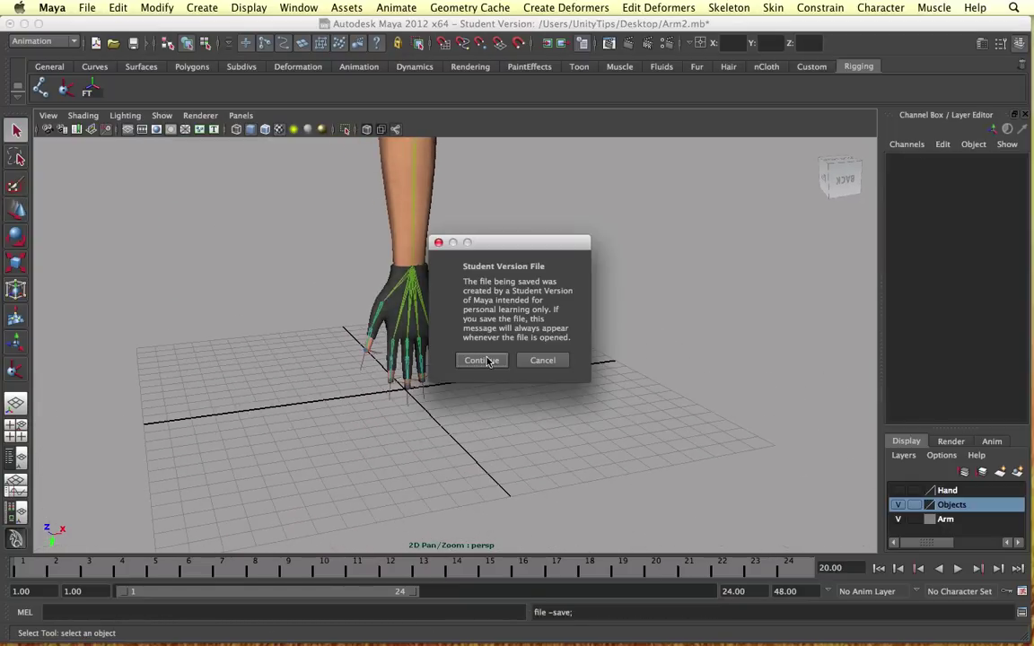
left_click(482, 360)
Step: Orbit and zoom around the hand and arm to inspect the rigged arm from several sides
scroll(441, 370, "up", 5)
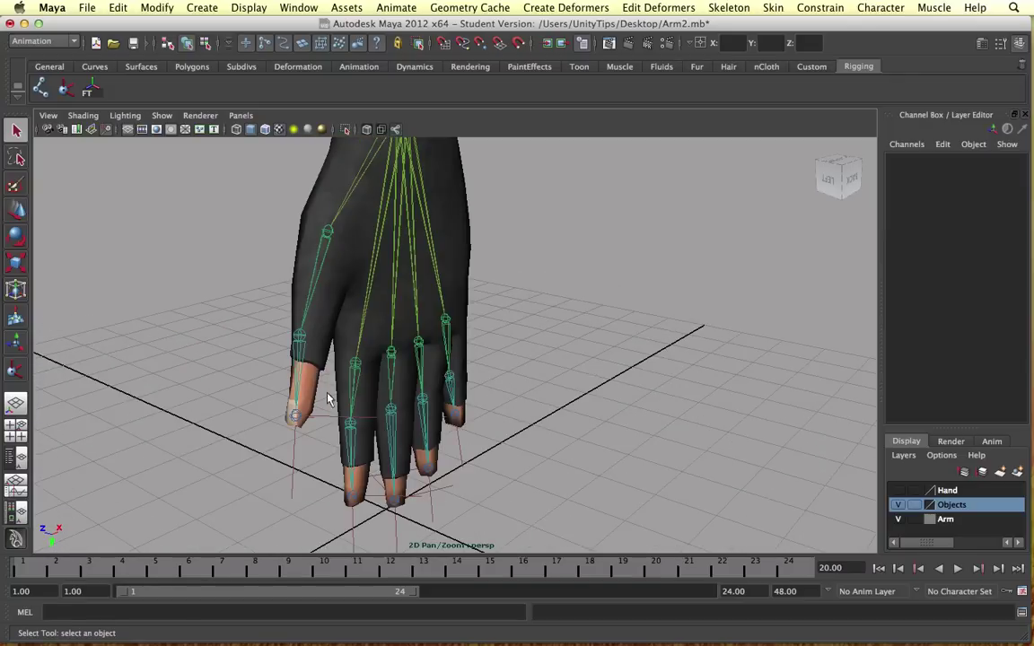
scroll(328, 400, "down", 5)
left_click_drag(313, 329, 336, 328, "alt")
scroll(380, 365, "up", 5)
left_click_drag(380, 364, 411, 363, "alt")
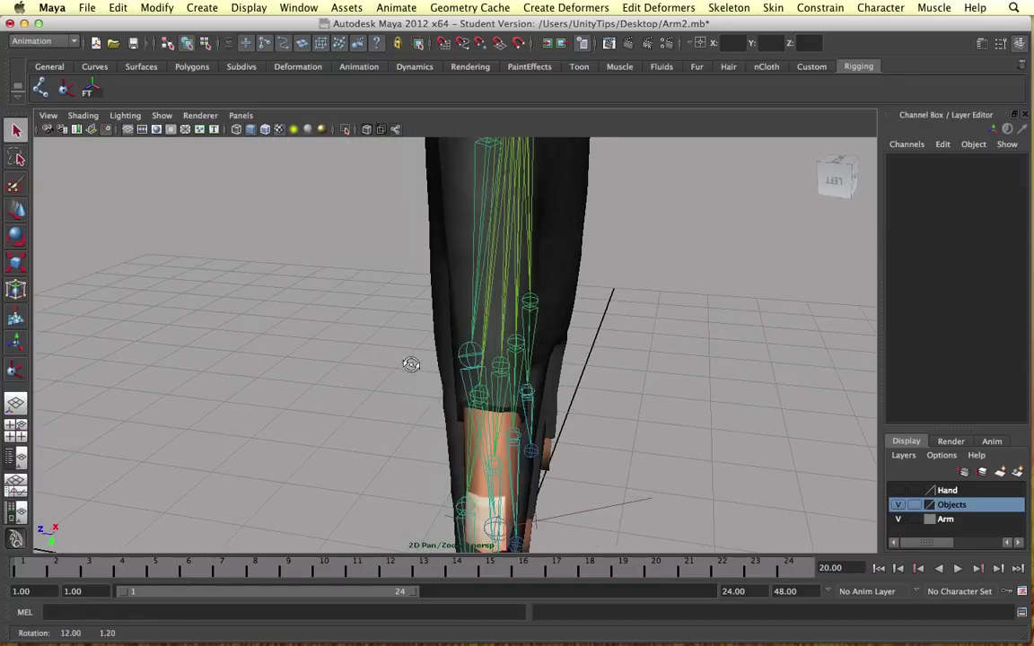
left_click_drag(491, 508, 631, 453, "alt")
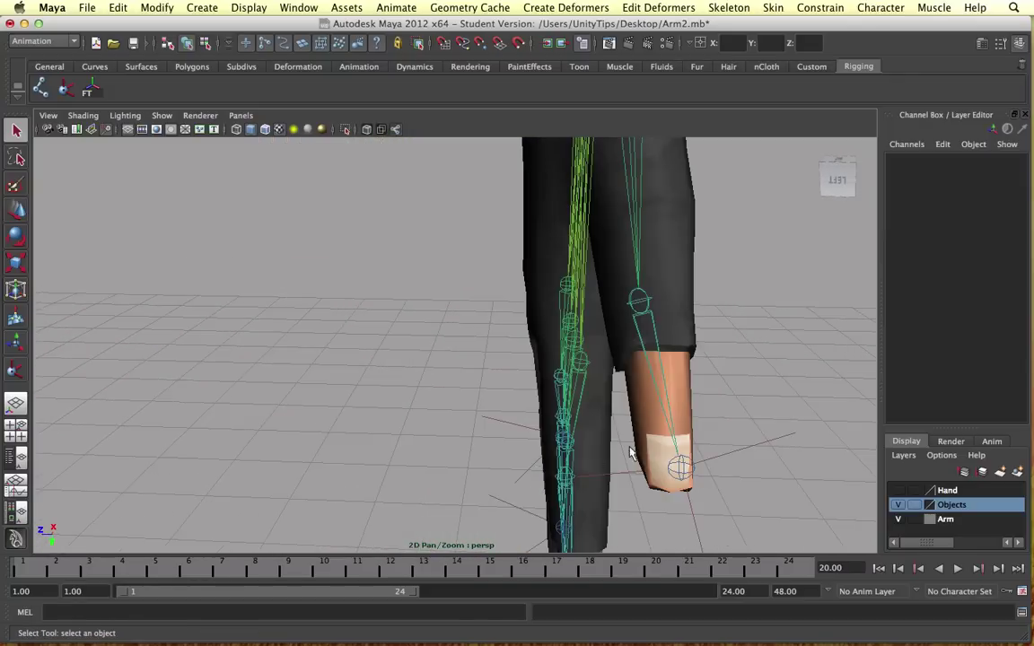
scroll(632, 450, "down", 5)
mouse_move(617, 388)
left_mouse_down("alt")
mouse_move(539, 329)
mouse_move(586, 417)
mouse_move(570, 390)
mouse_move(488, 383)
mouse_move(485, 363)
left_mouse_up("alt")
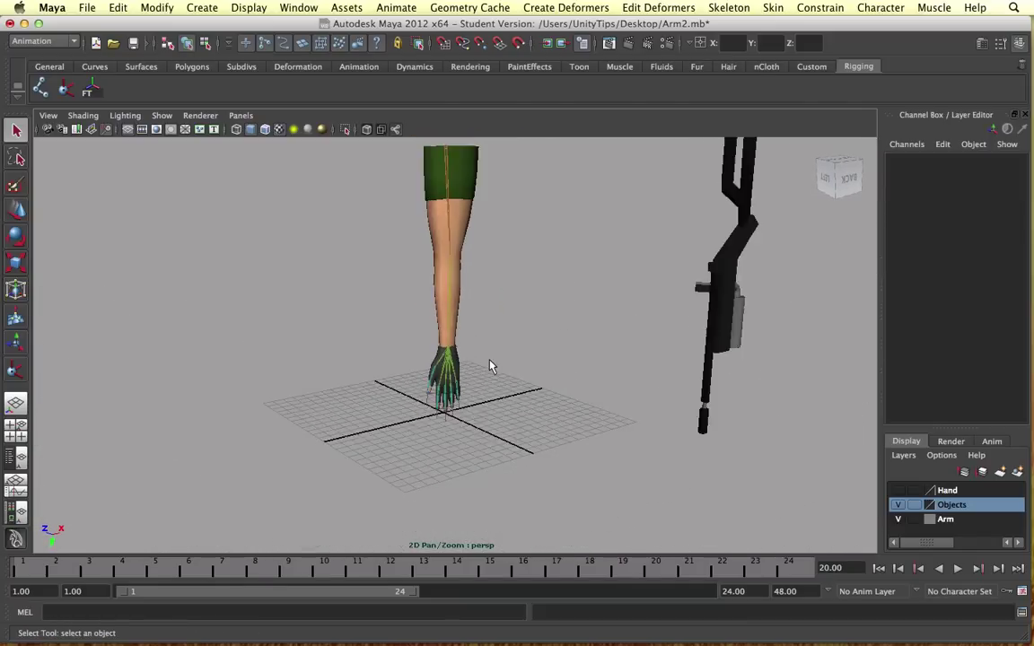
scroll(494, 312, "down", 3)
mouse_move(501, 311)
left_mouse_down("alt")
mouse_move(471, 293)
mouse_move(453, 340)
mouse_move(467, 365)
left_mouse_up("alt")
scroll(474, 368, "up", 2)
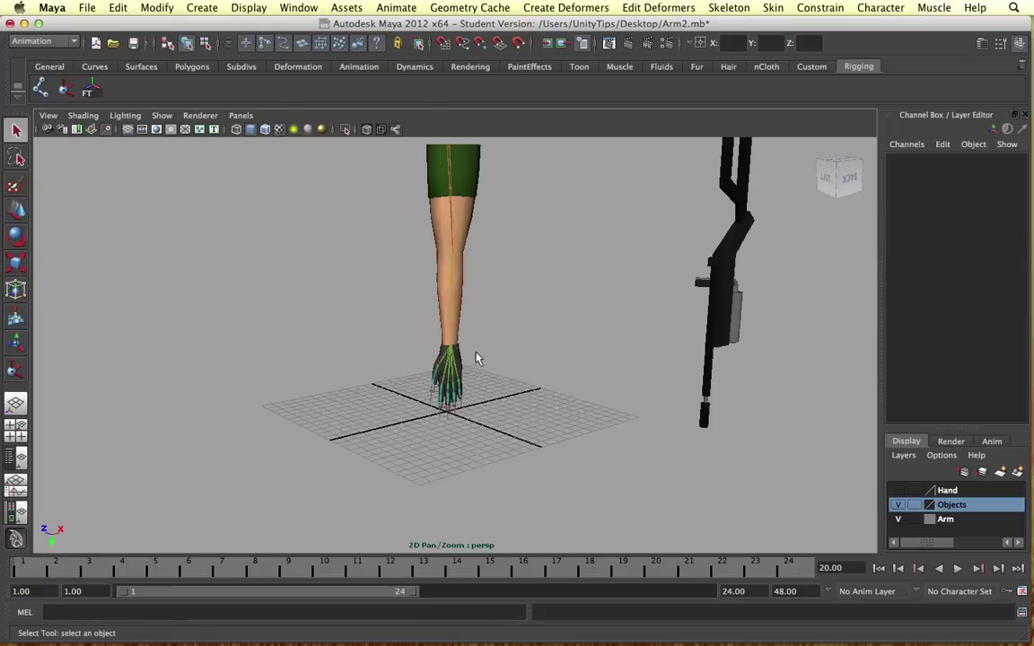
scroll(462, 432, "down", 3)
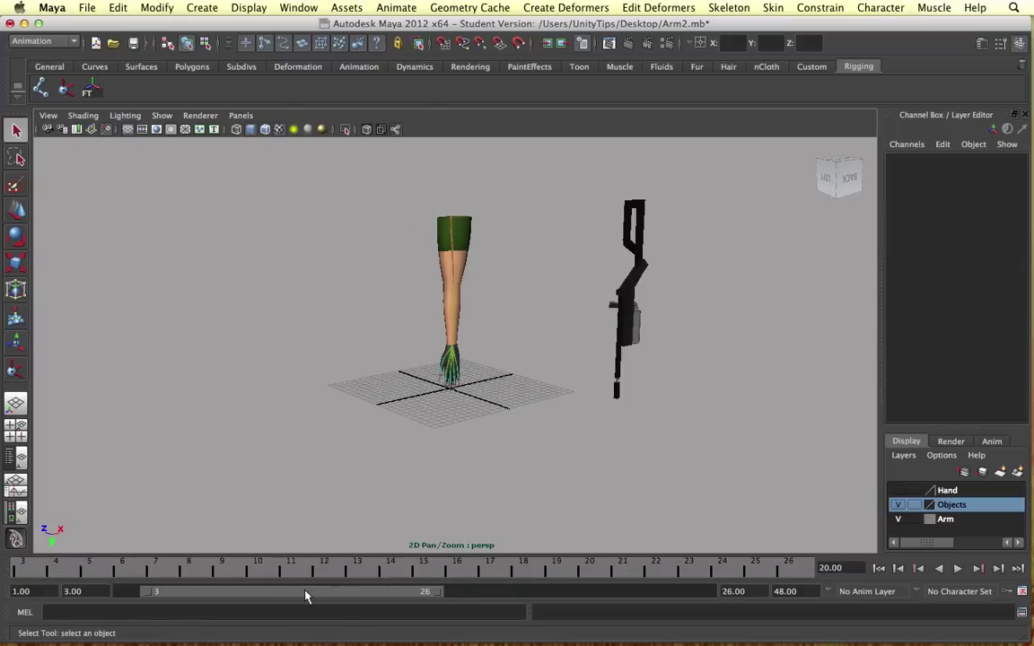
scroll(416, 420, "up", 2)
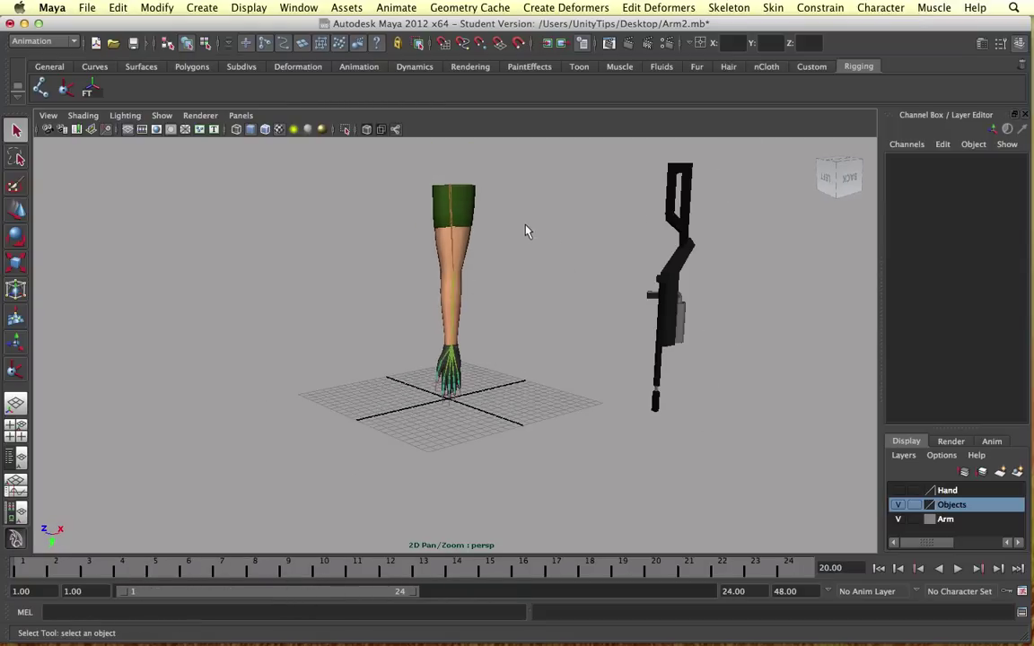
scroll(548, 300, "up", 3)
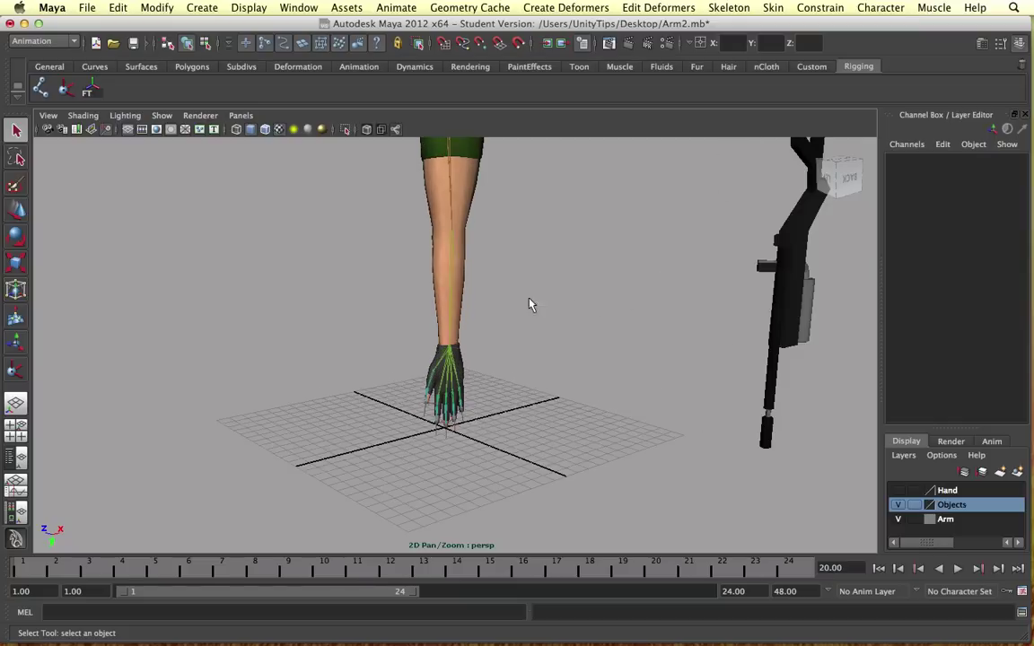
scroll(505, 350, "down", 3)
scroll(503, 377, "down", 1)
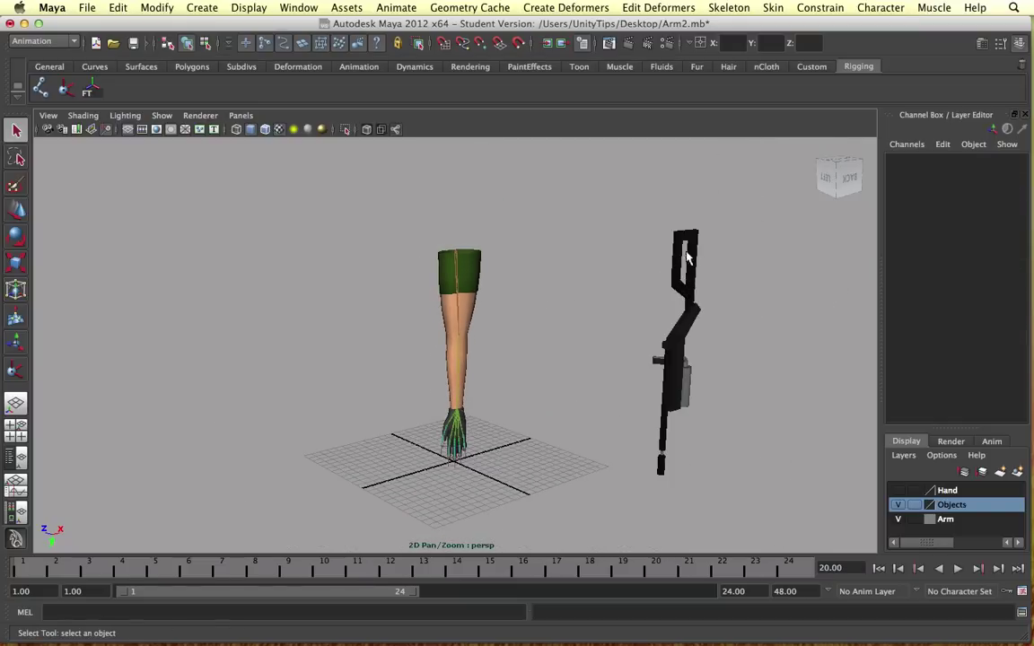
Step: Select and deselect the rifle, then zoom out over the arm and rifle
left_click(685, 336)
left_click(515, 362)
scroll(516, 351, "down", 2)
scroll(494, 353, "down", 1)
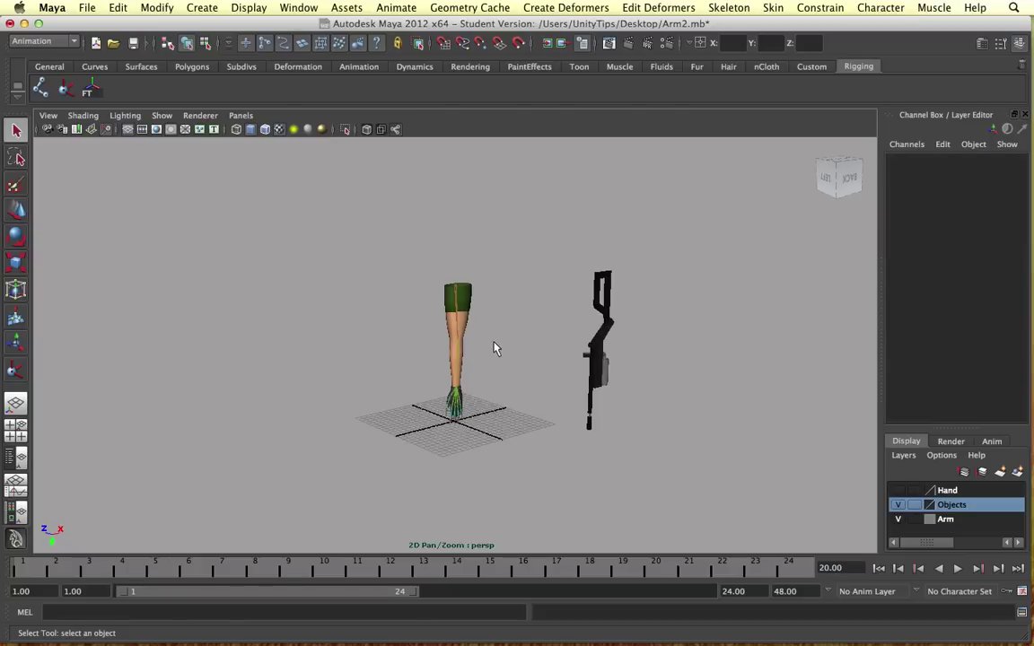